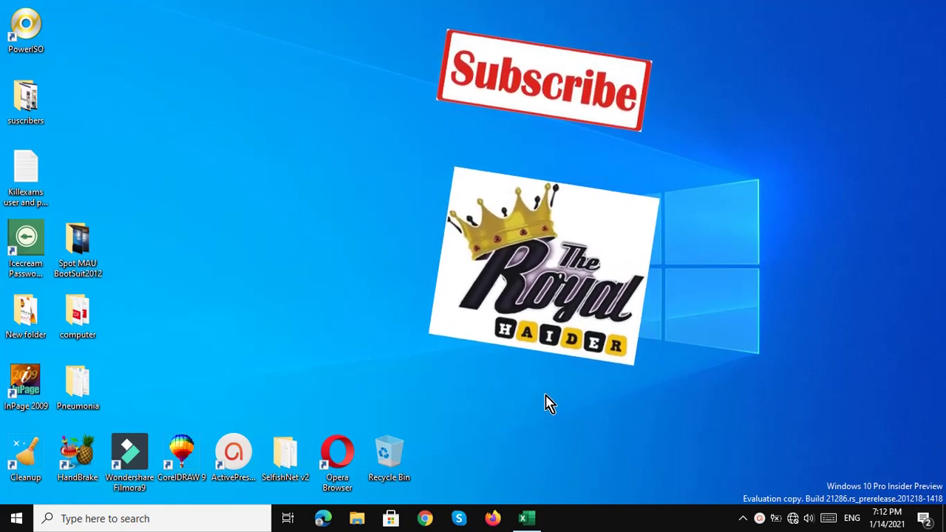
# - Restore the Excel Lesson.xlsx window from the taskbar
pyautogui.moveTo(534, 520)
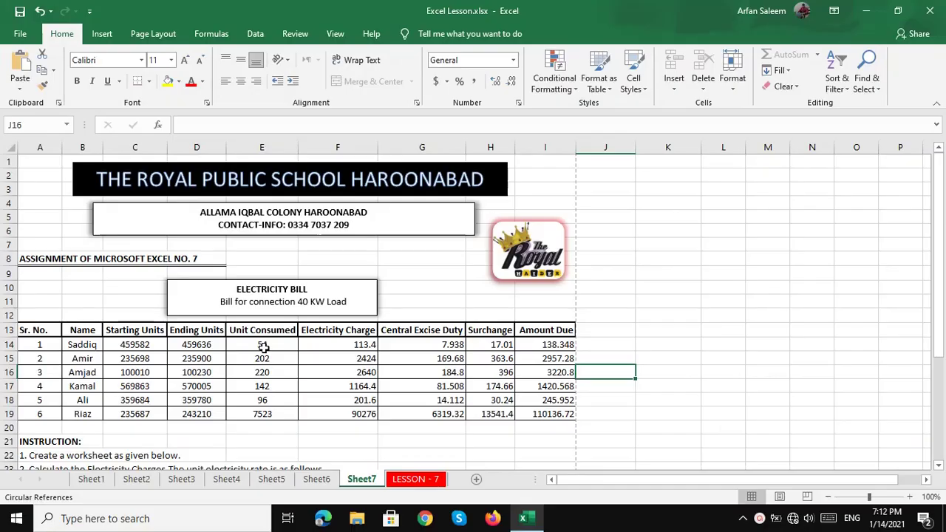
pyautogui.moveTo(131, 332); pyautogui.dragTo(132, 413)
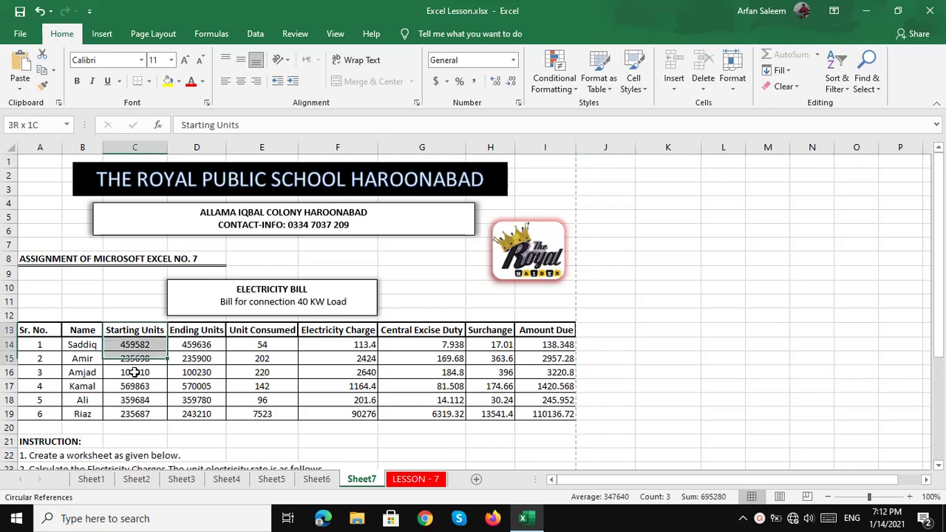
pyautogui.moveTo(190, 330); pyautogui.dragTo(191, 413)
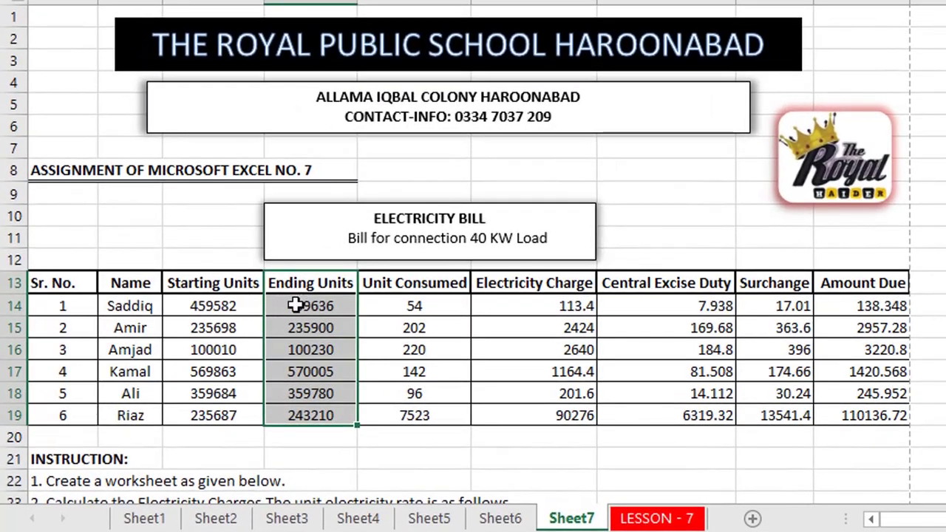
pyautogui.click(222, 305)
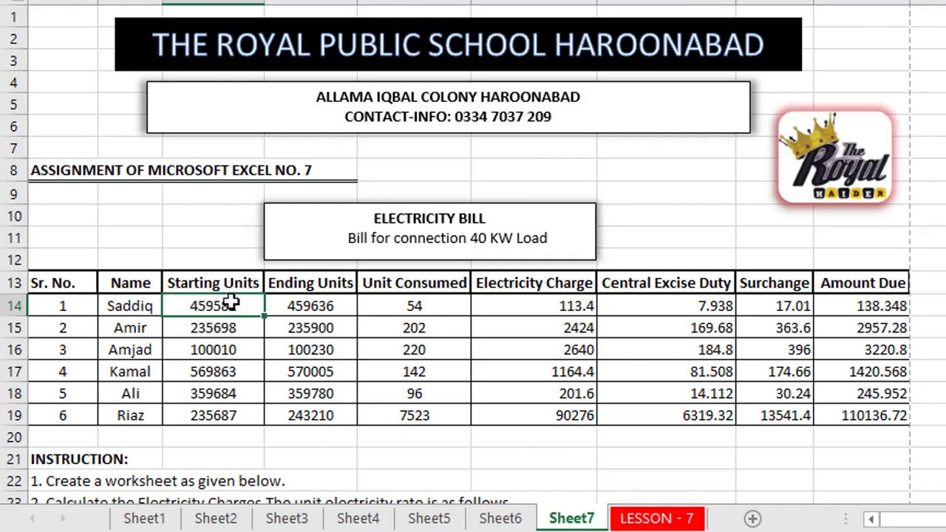
pyautogui.click(309, 305)
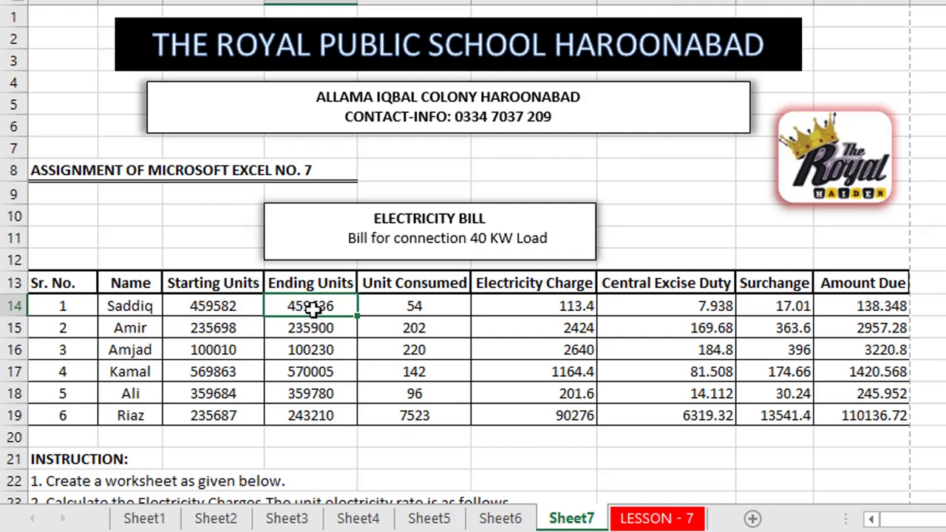
pyautogui.click(433, 306)
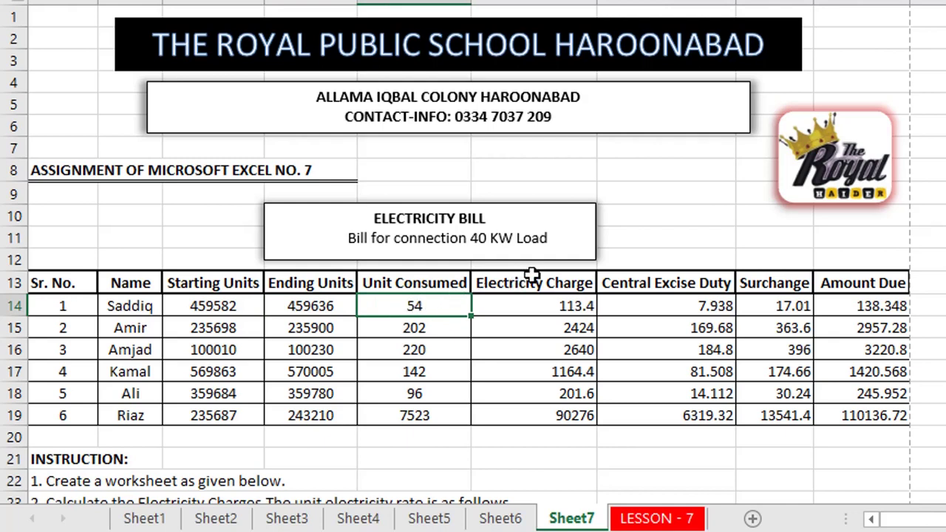
pyautogui.click(491, 305)
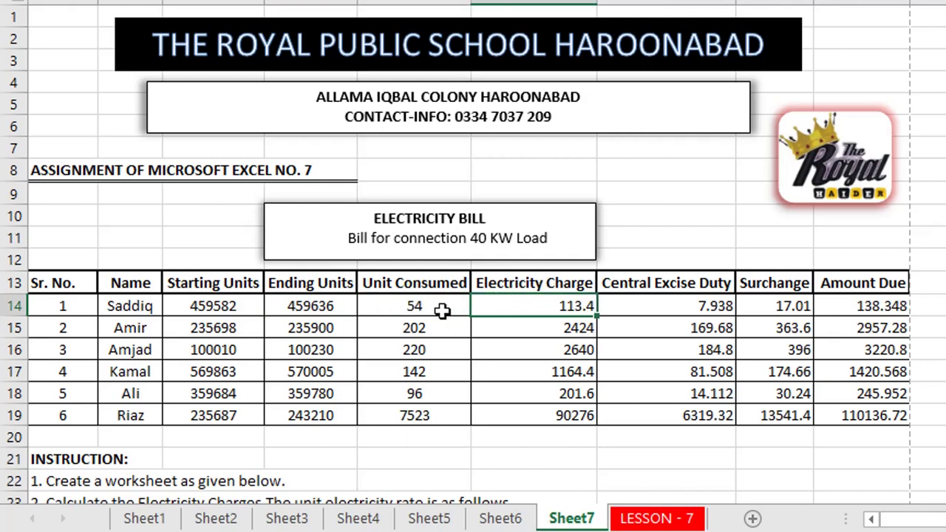
pyautogui.click(419, 308)
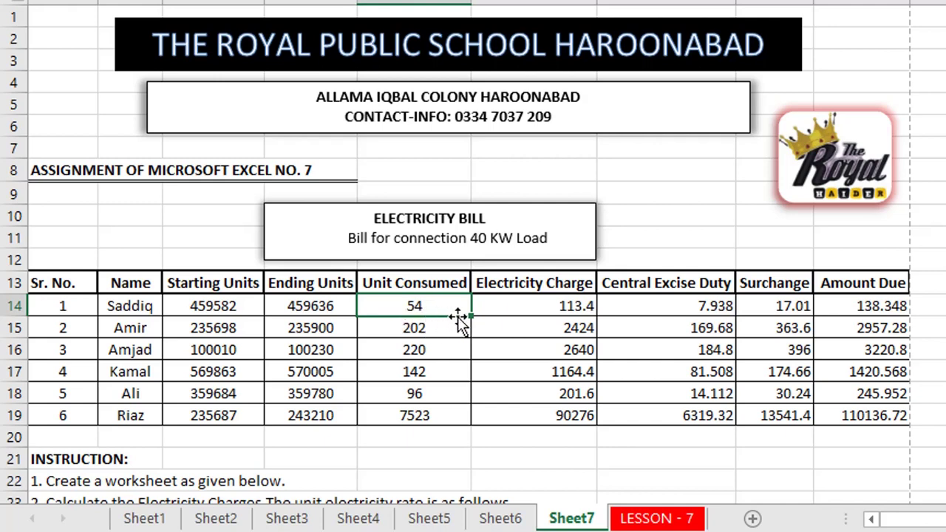
pyautogui.click(543, 309)
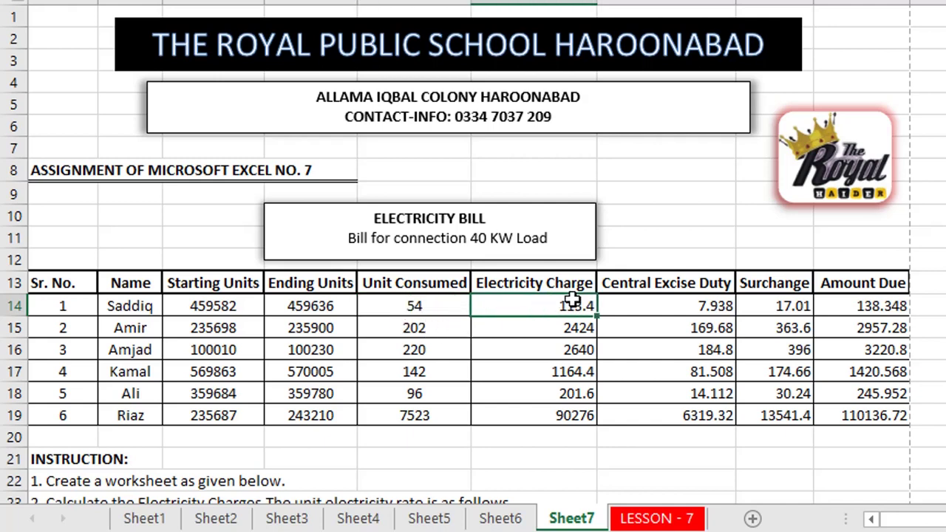
pyautogui.click(686, 309)
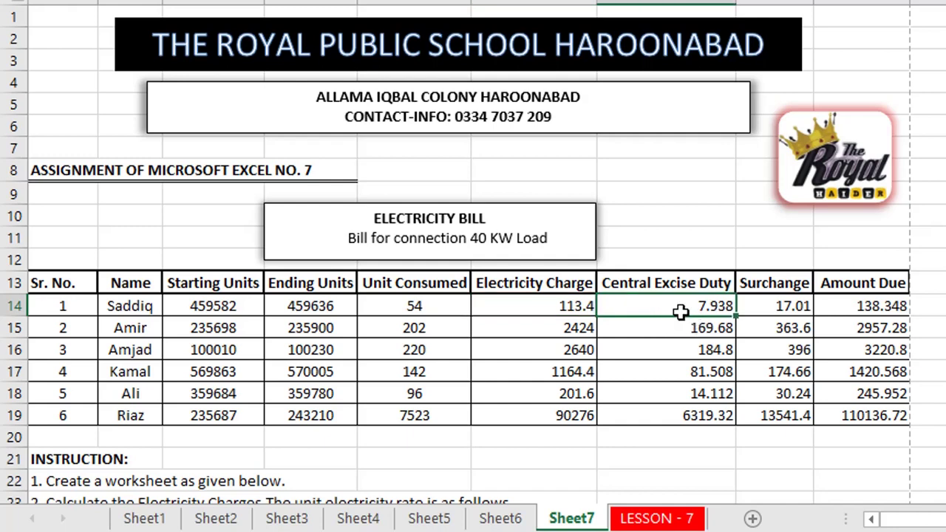
pyautogui.click(782, 307)
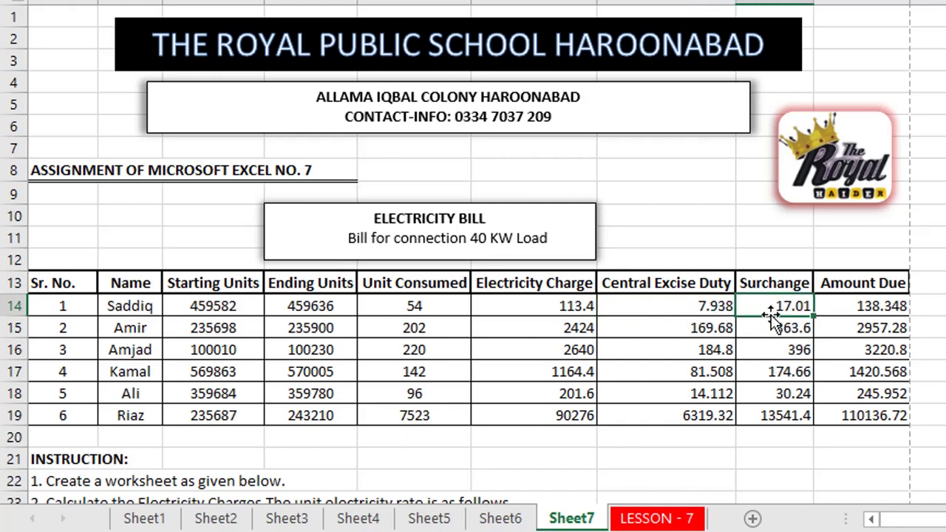
pyautogui.click(857, 306)
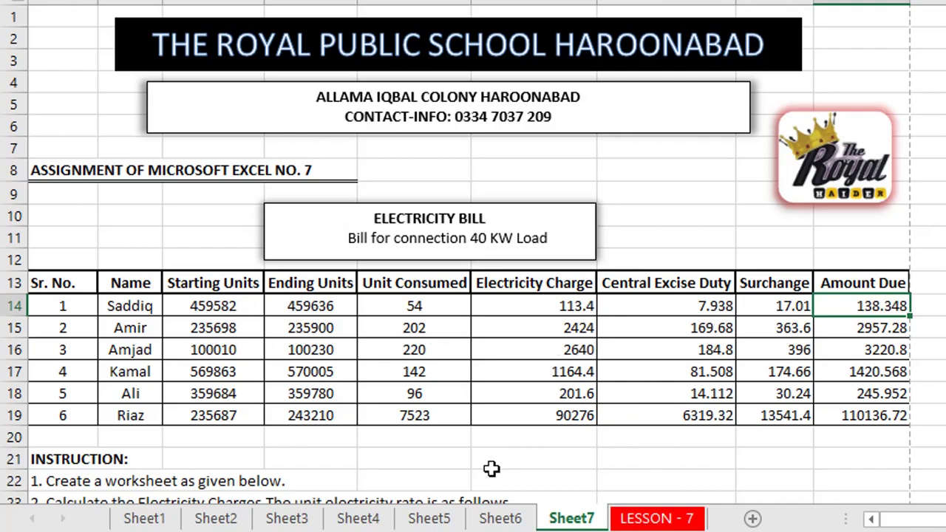
# - Glance at the Sheet6 telephone bill, then switch to the LESSON - 7 sheet
pyautogui.click(503, 519)
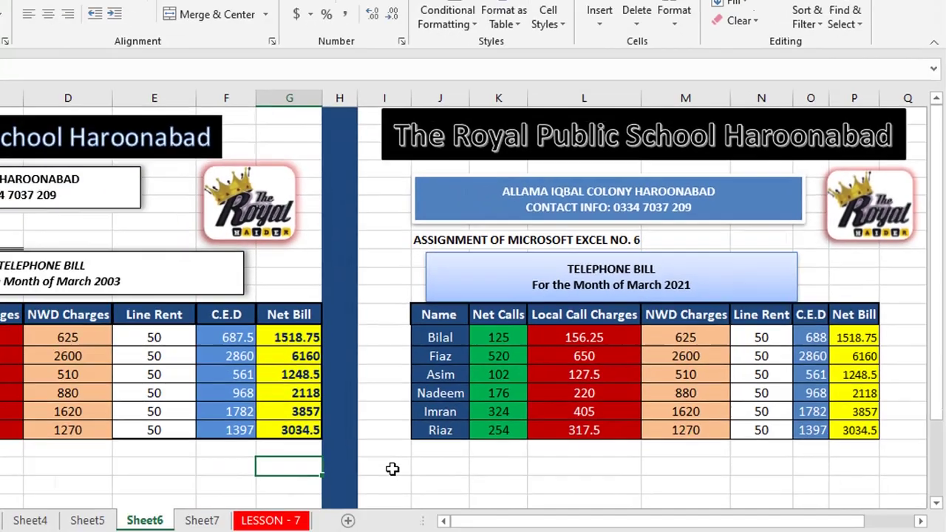
pyautogui.click(416, 479)
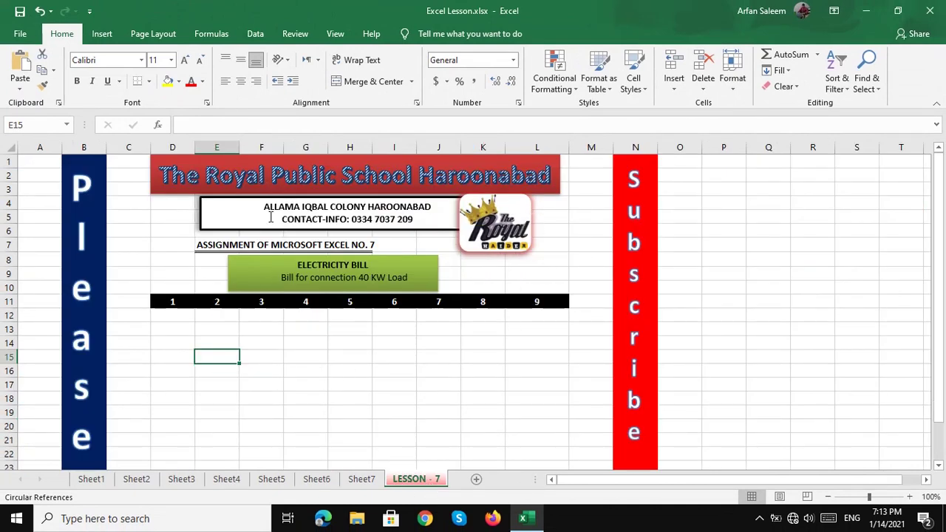
pyautogui.click(183, 184)
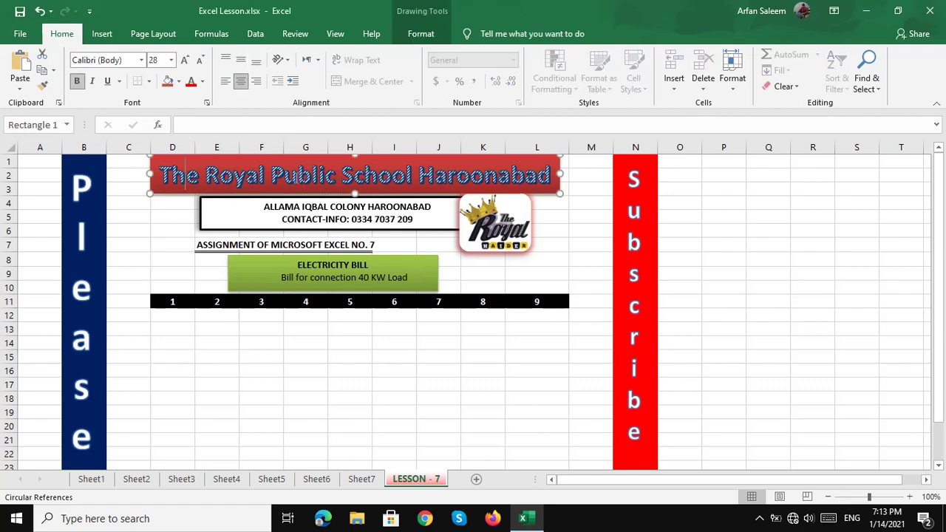
pyautogui.click(287, 204)
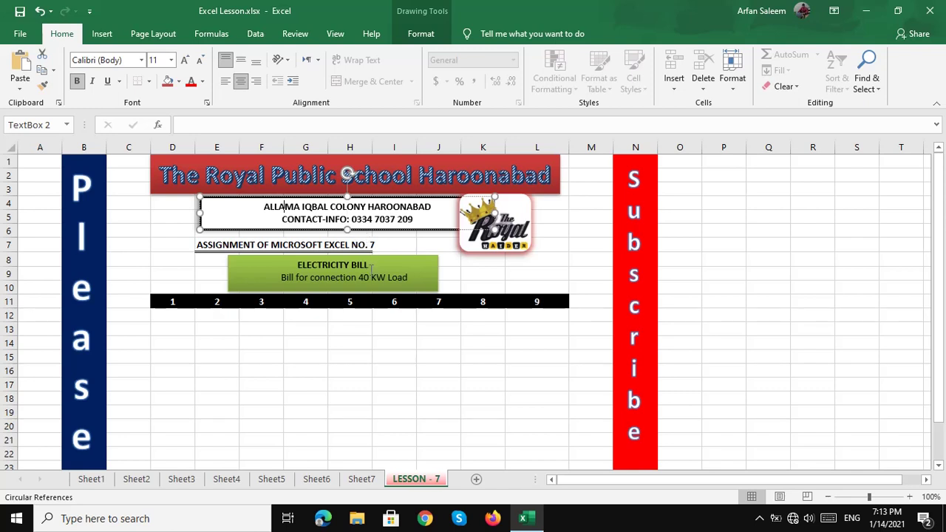
pyautogui.click(480, 242)
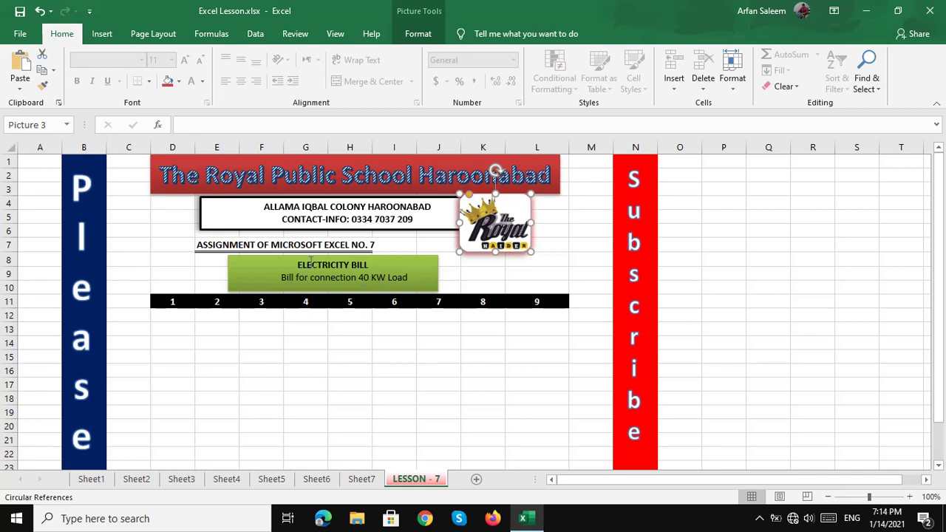
pyautogui.click(170, 316)
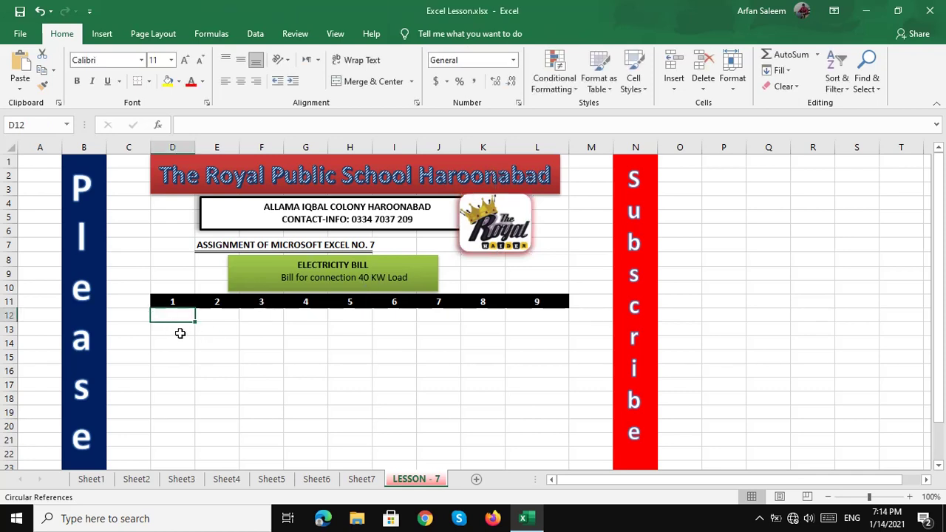
pyautogui.click(180, 334)
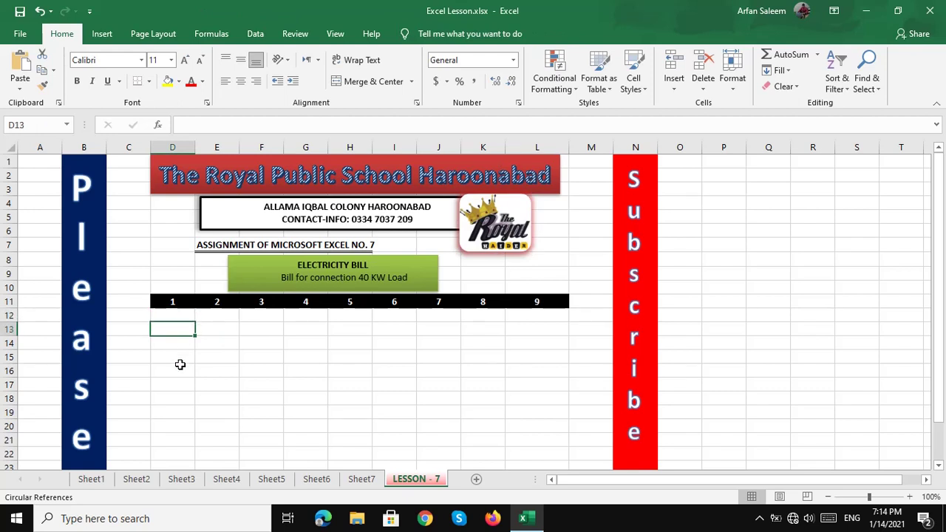
# - Enter headings Sr. No., Name, Strating Units, Ending Units and Units Consumes in D13:H13
pyautogui.write('Sr. No.')
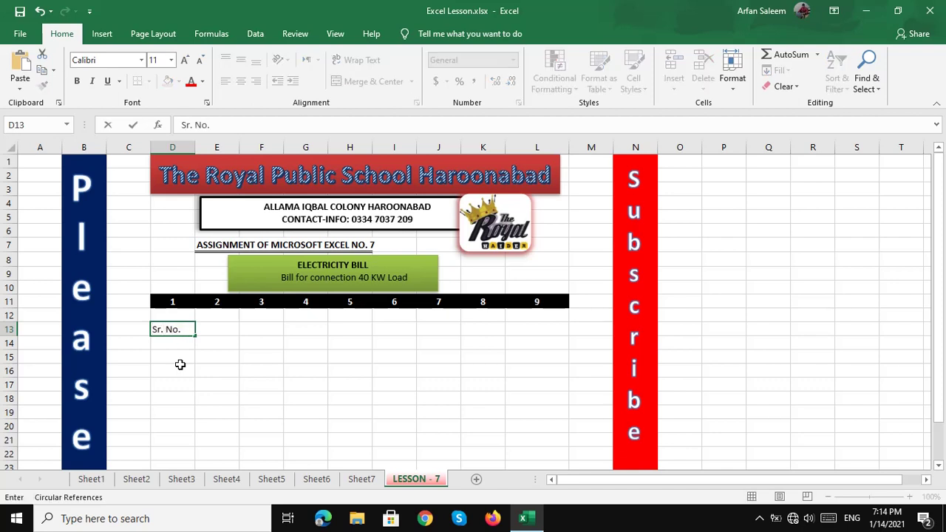
pyautogui.press('Tab')
pyautogui.write('Na')
pyautogui.press('Tab')
pyautogui.write('St')
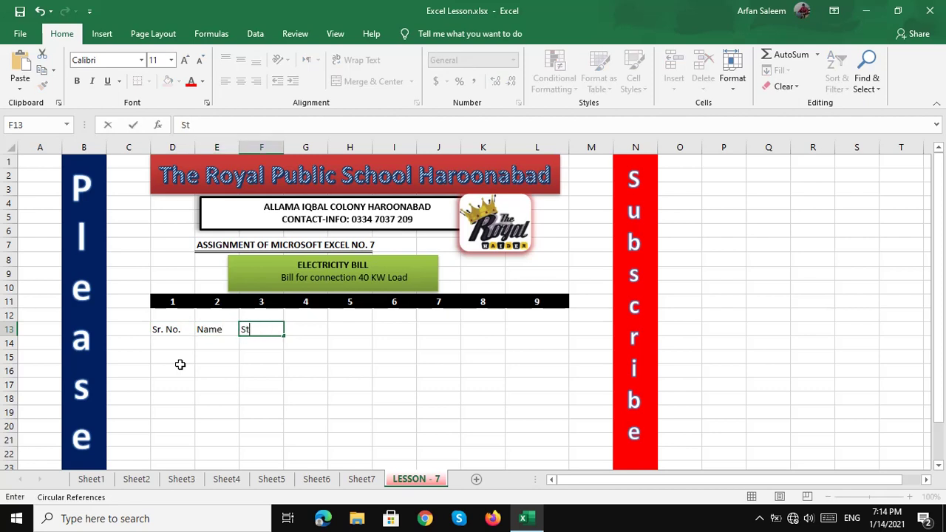
pyautogui.write('rarnits')
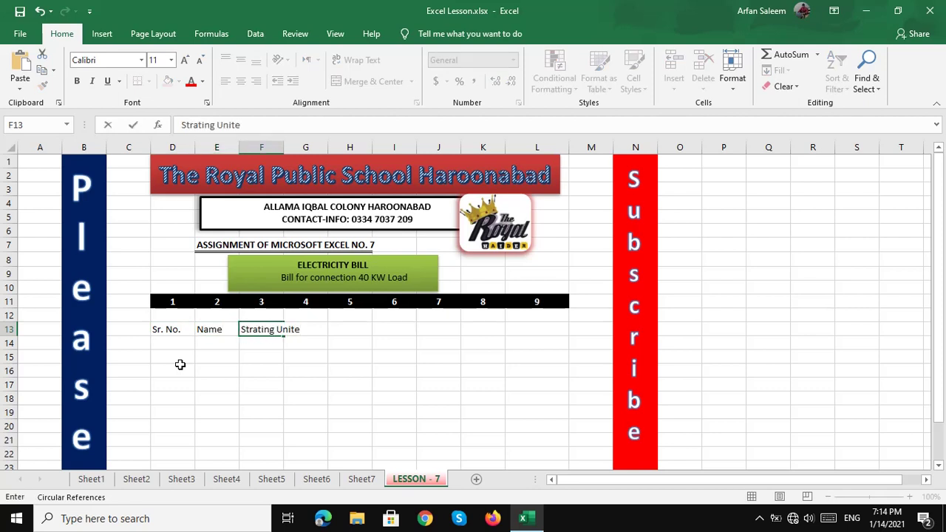
pyautogui.press('Tab')
pyautogui.write('Ending Uni')
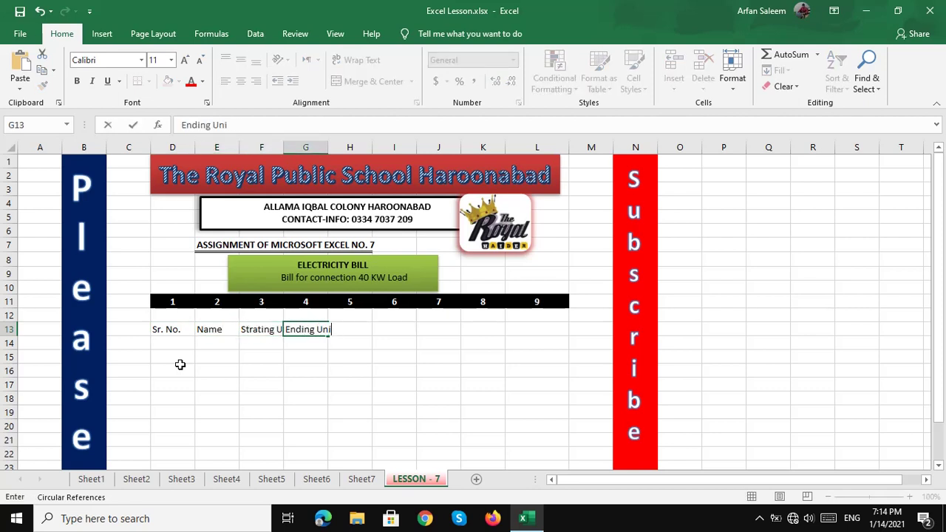
pyautogui.press('BackSpace')
pyautogui.press('BackSpace')
pyautogui.write('s')
pyautogui.press('Tab')
pyautogui.write('Unit ')
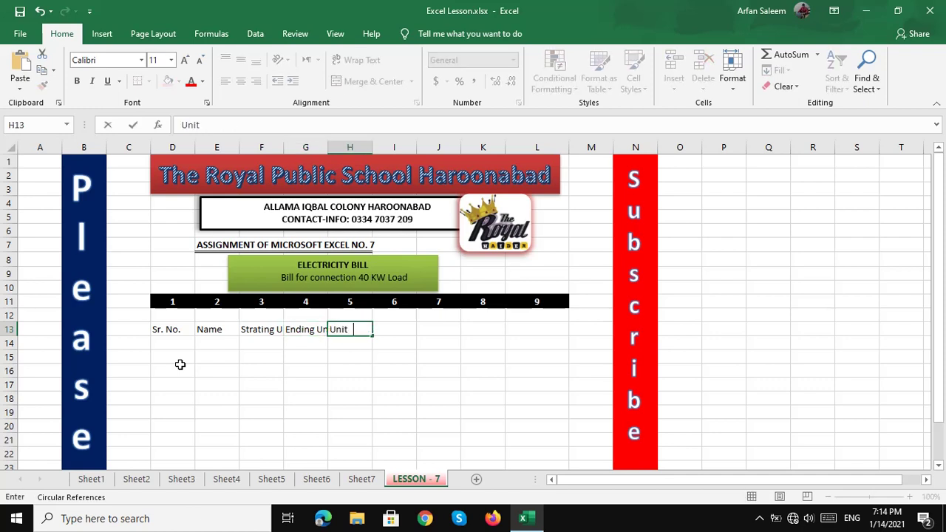
pyautogui.write(' CO')
pyautogui.write('sumes')
pyautogui.press('Tab')
# - Correct the heading to Units Consumed, then add Electricity Charge, Central Excise Duty and Surcharges
pyautogui.press('Left')
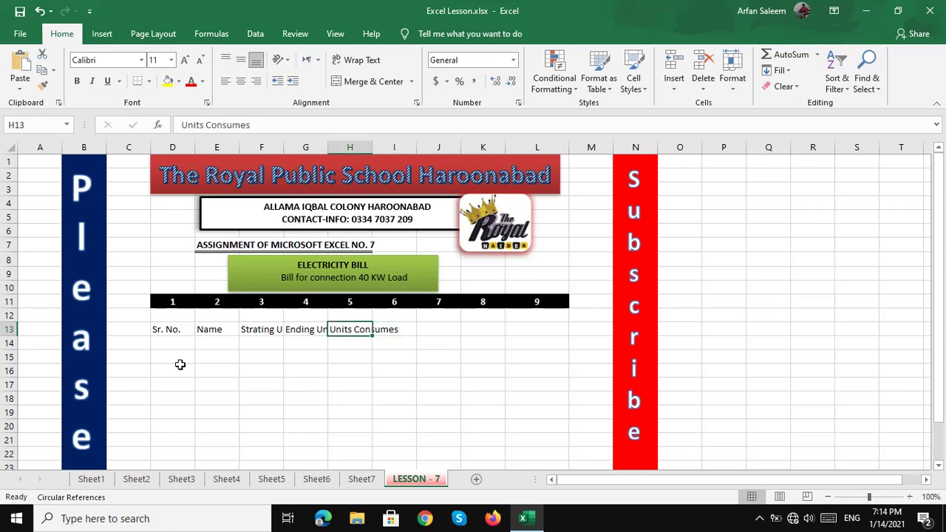
pyautogui.press('F2')
pyautogui.press('Tab')
pyautogui.write('Ee')
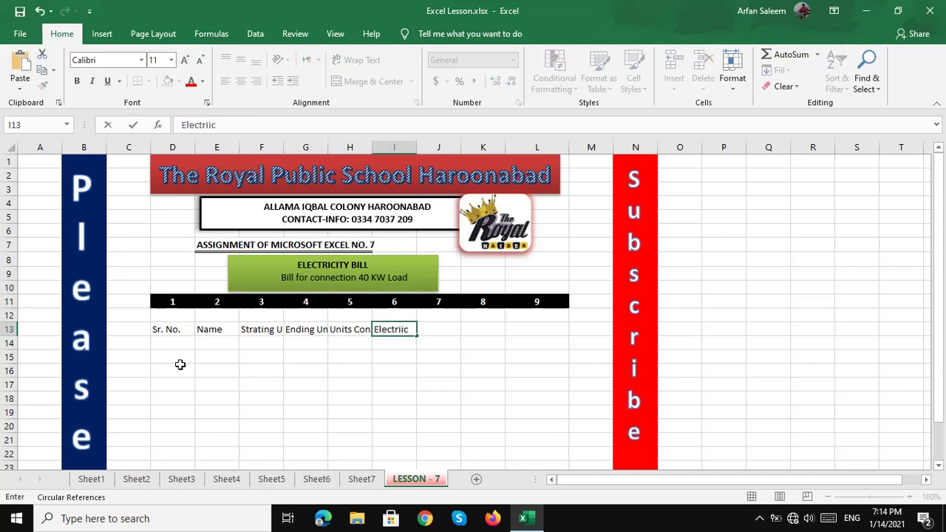
pyautogui.press('BackSpace')
pyautogui.press('BackSpace')
pyautogui.write('city')
pyautogui.write('arge')
pyautogui.press('Tab')
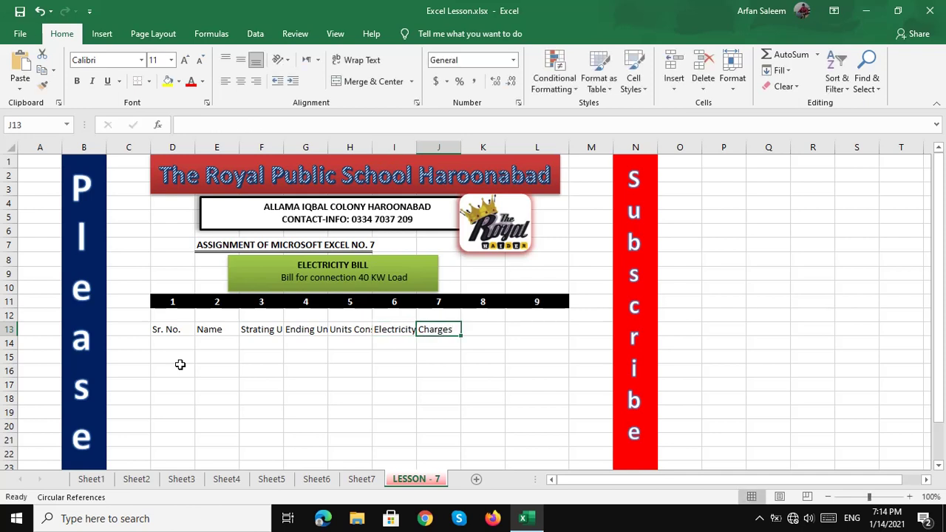
pyautogui.write('Central Excise Duty')
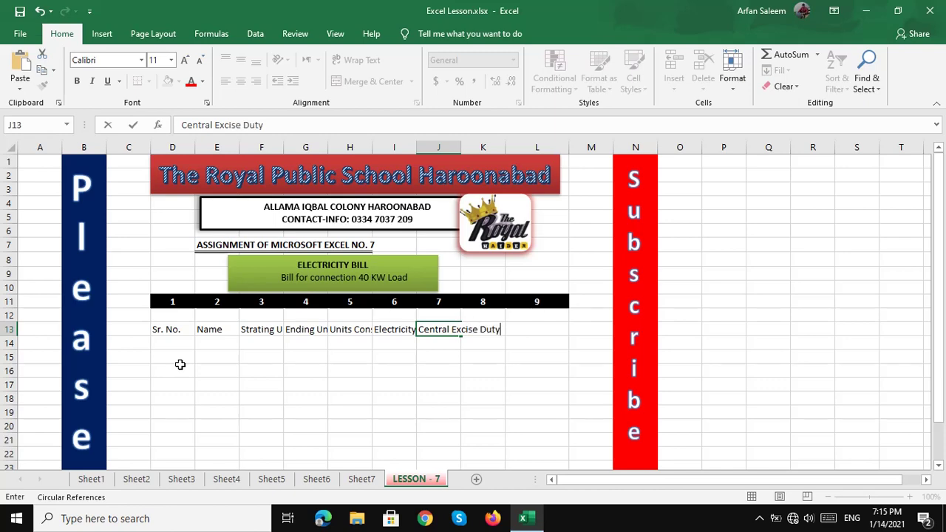
pyautogui.press('Tab')
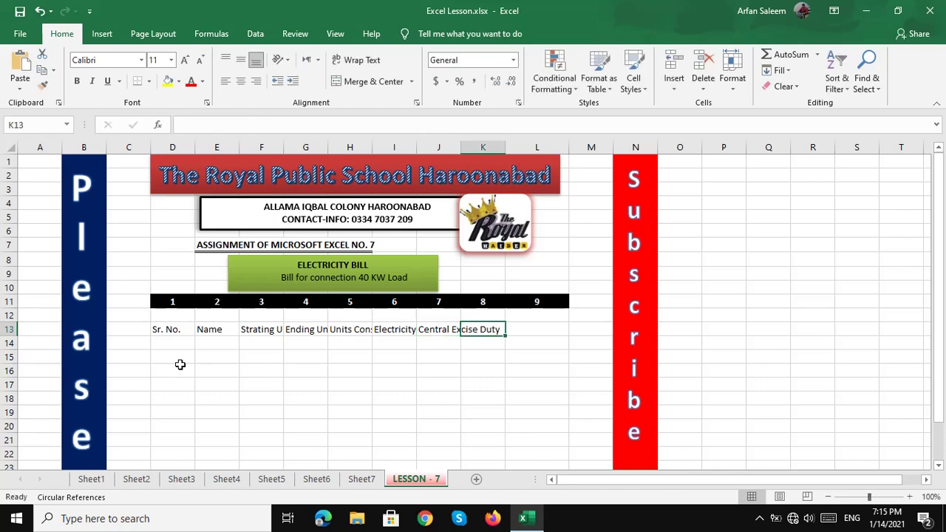
pyautogui.write('S')
pyautogui.write('urcharges')
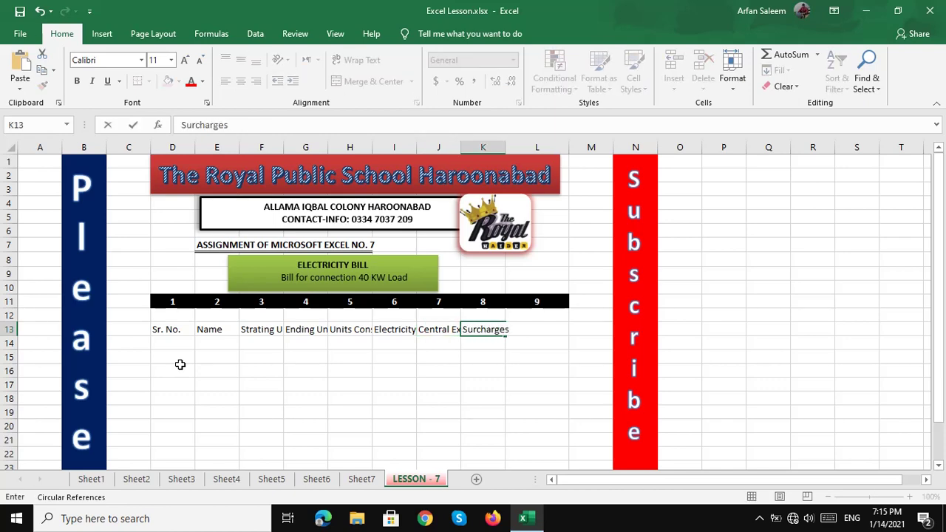
pyautogui.press('Tab')
# - Add the Amount Due heading, then make D13:L13 bold with a thick outline and all borders
pyautogui.write('Amount Due')
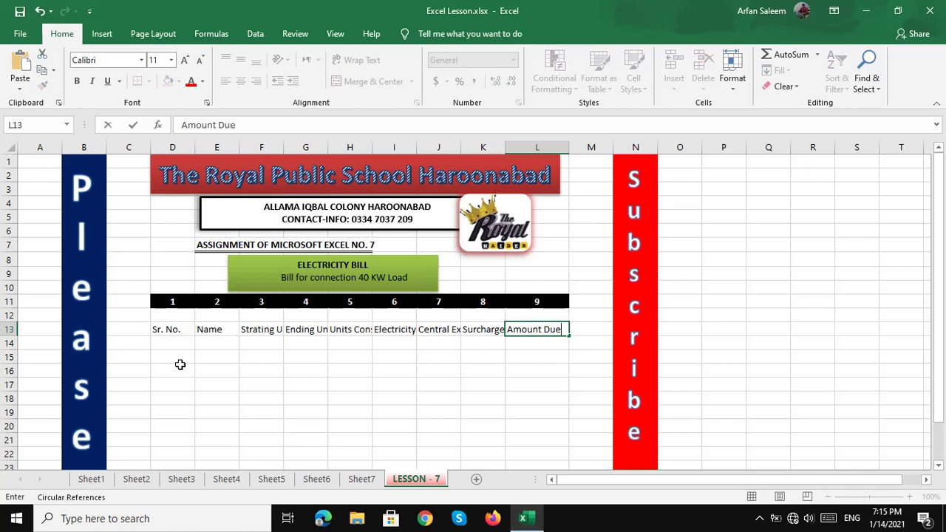
pyautogui.click(179, 364)
pyautogui.moveTo(172, 329); pyautogui.dragTo(535, 329)
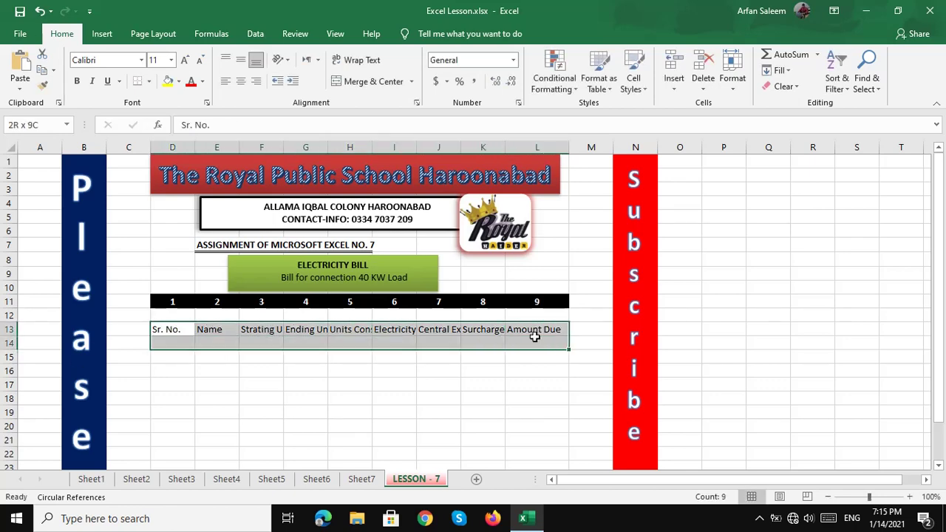
pyautogui.hotkey('ctrl', 'b')
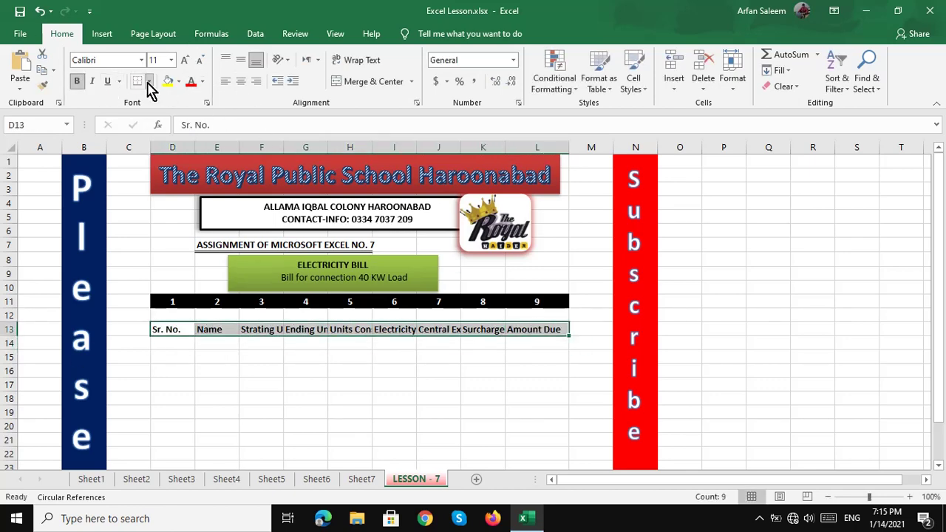
pyautogui.click(149, 81)
pyautogui.click(161, 243)
pyautogui.click(188, 357)
pyautogui.moveTo(171, 329); pyautogui.dragTo(534, 330)
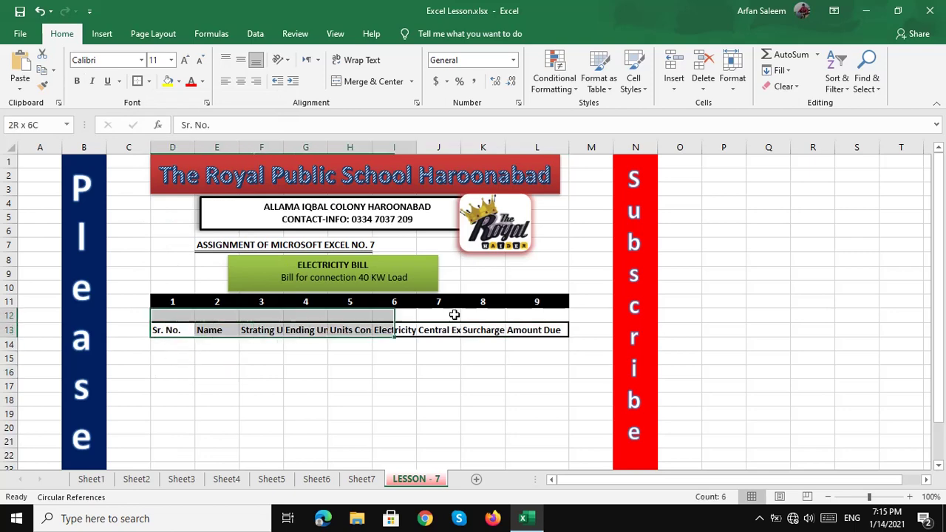
pyautogui.click(149, 82)
pyautogui.click(152, 214)
pyautogui.click(181, 344)
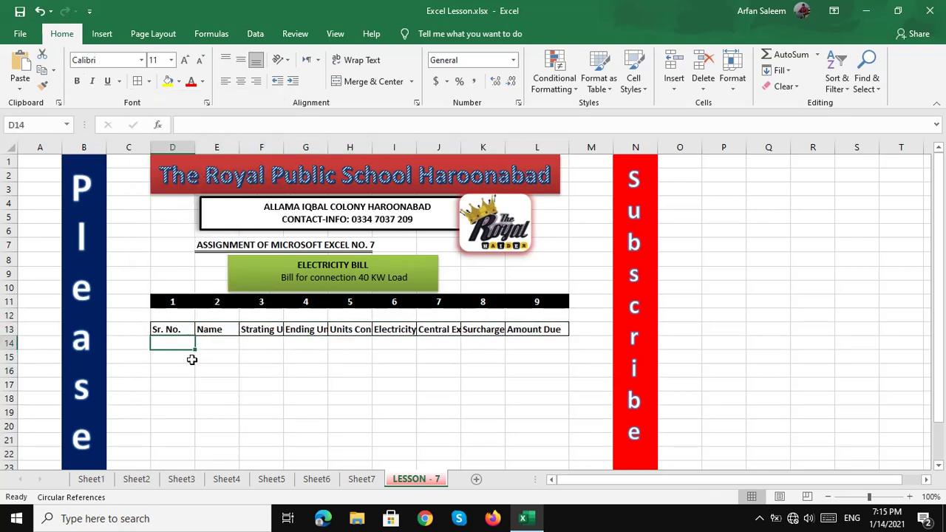
# - Widen columns Name through Amount Due so every heading shows in full
pyautogui.moveTo(240, 145); pyautogui.dragTo(383, 147)
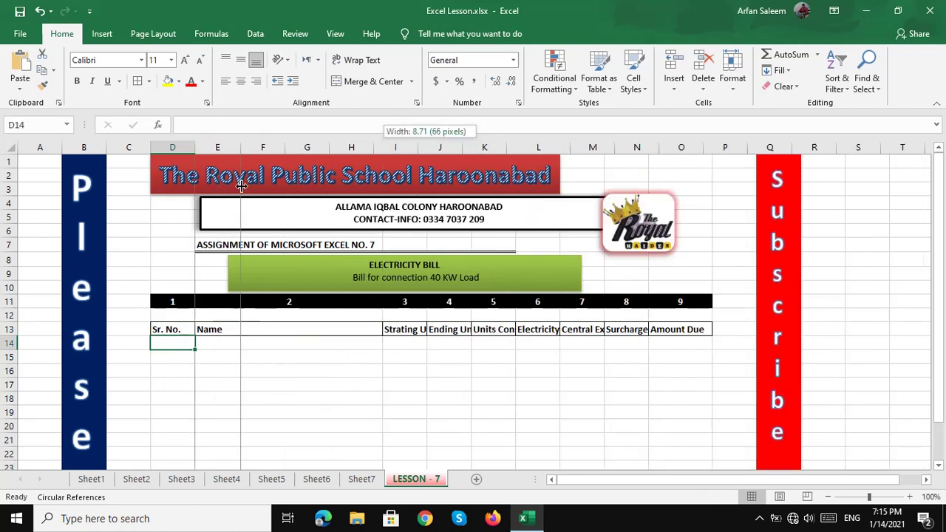
pyautogui.moveTo(216, 185)
pyautogui.mouseDown()
pyautogui.moveTo(240, 147)
pyautogui.moveTo(363, 147)
pyautogui.mouseUp()
pyautogui.click(425, 147)
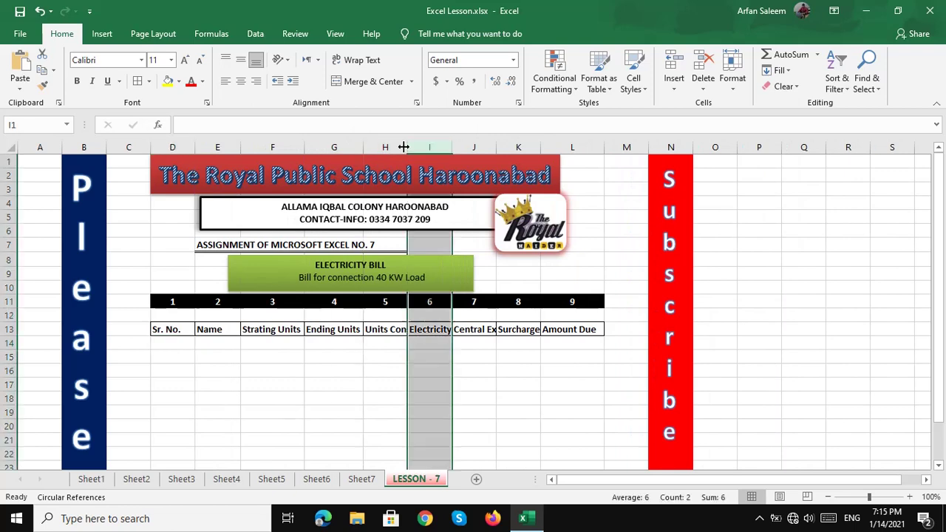
pyautogui.doubleClick(407, 147)
pyautogui.doubleClick(481, 147)
pyautogui.doubleClick(568, 147)
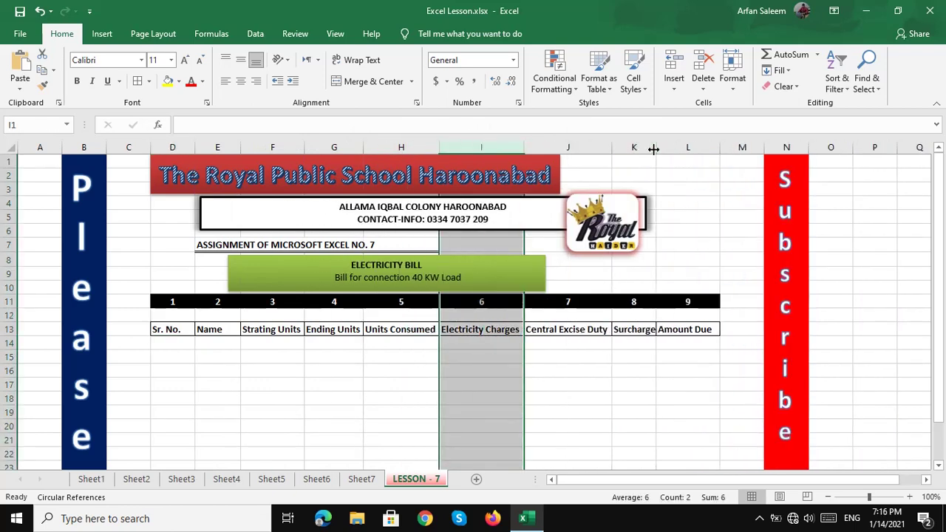
pyautogui.doubleClick(656, 147)
pyautogui.doubleClick(727, 147)
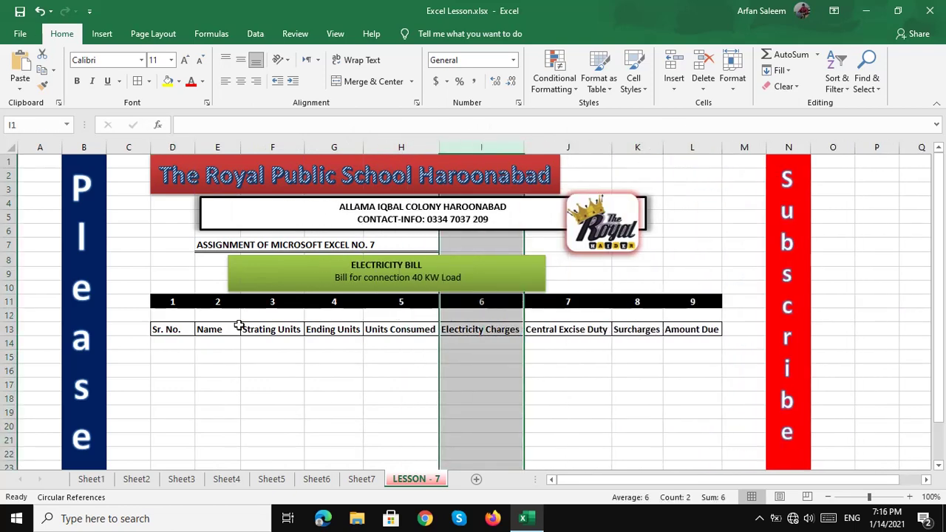
pyautogui.click(176, 343)
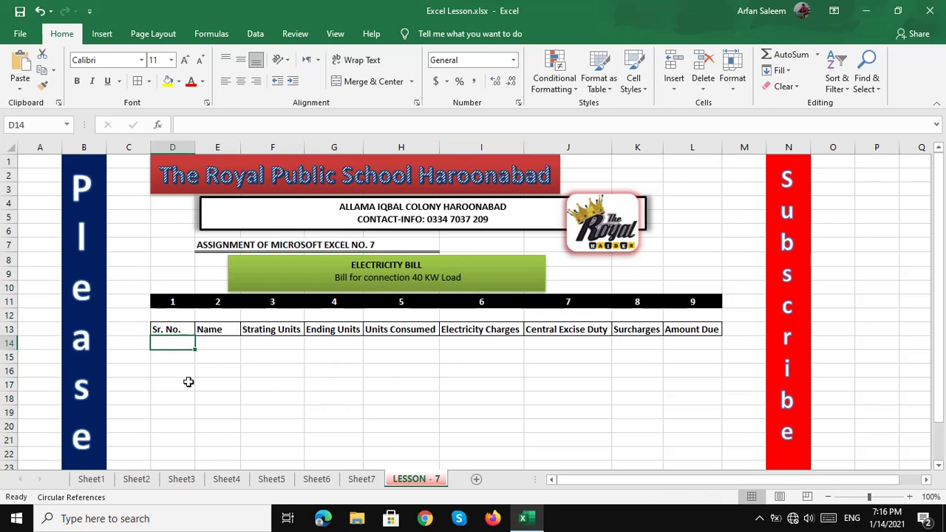
# - Enter 1 and 2 in D14:D15 and fill the serial numbers down to 10
pyautogui.write('1')
pyautogui.press('Return')
pyautogui.write('2')
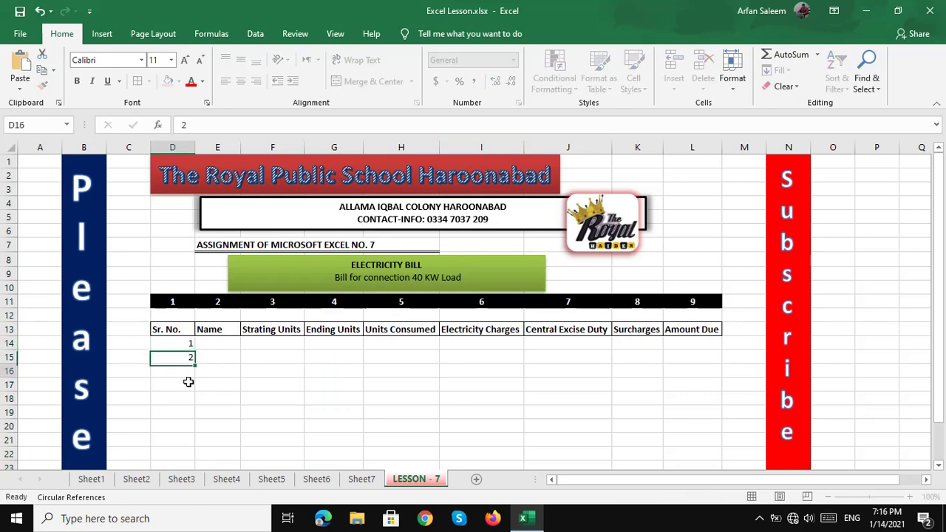
pyautogui.press('Return')
pyautogui.moveTo(178, 342); pyautogui.dragTo(187, 465)
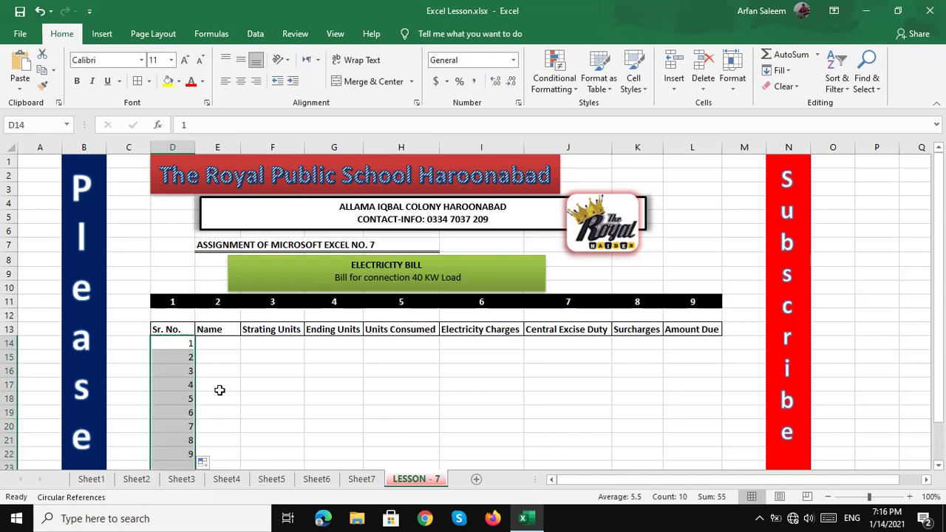
pyautogui.scroll(-1, 229, 354)
pyautogui.scroll(1, 259, 321)
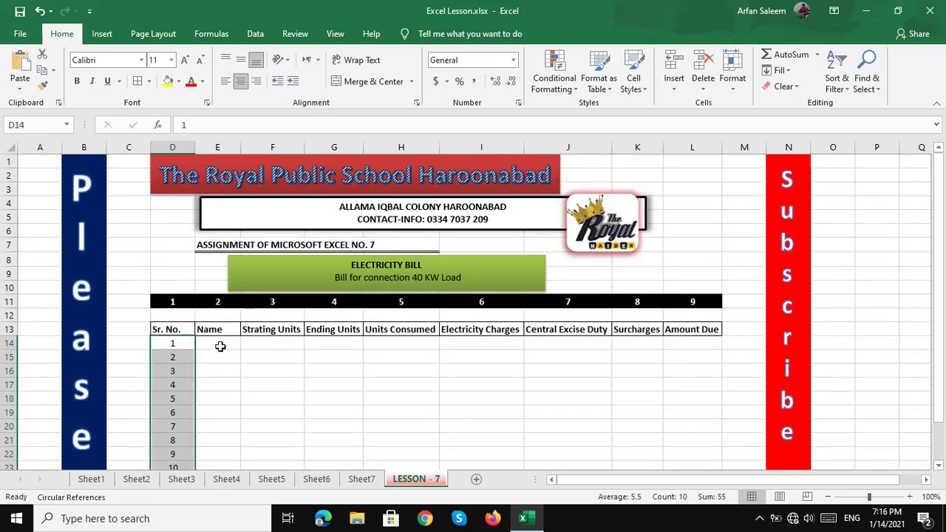
# - Type the six customers' names into E14:E19 under the Name heading
pyautogui.click(220, 343)
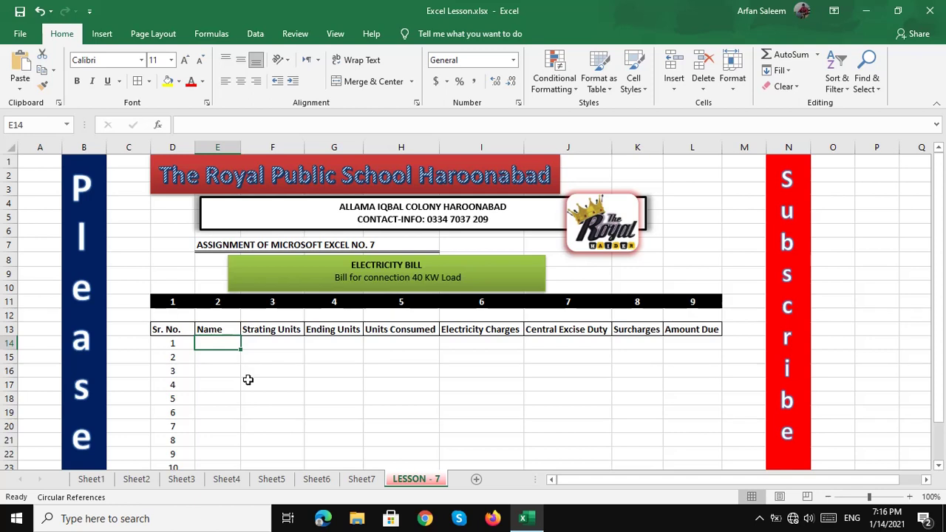
pyautogui.write('Sa')
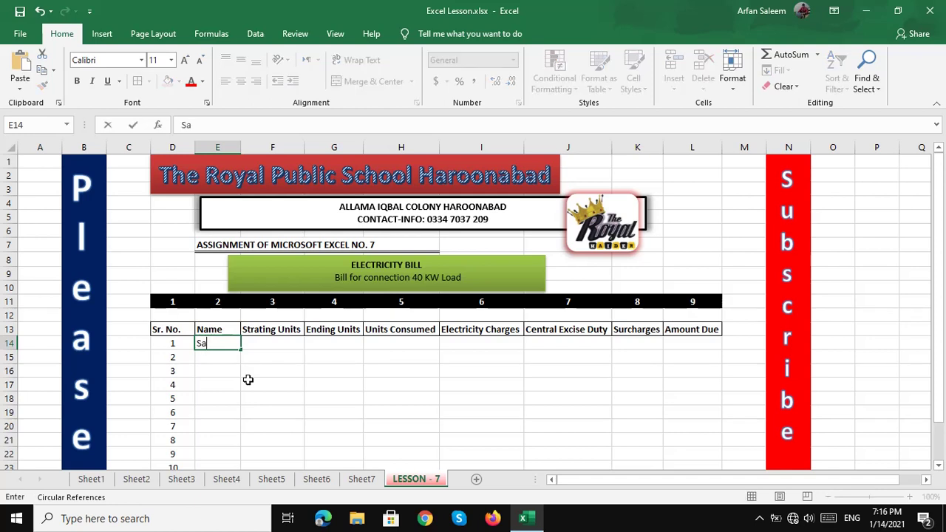
pyautogui.write('ddiq')
pyautogui.press('Return')
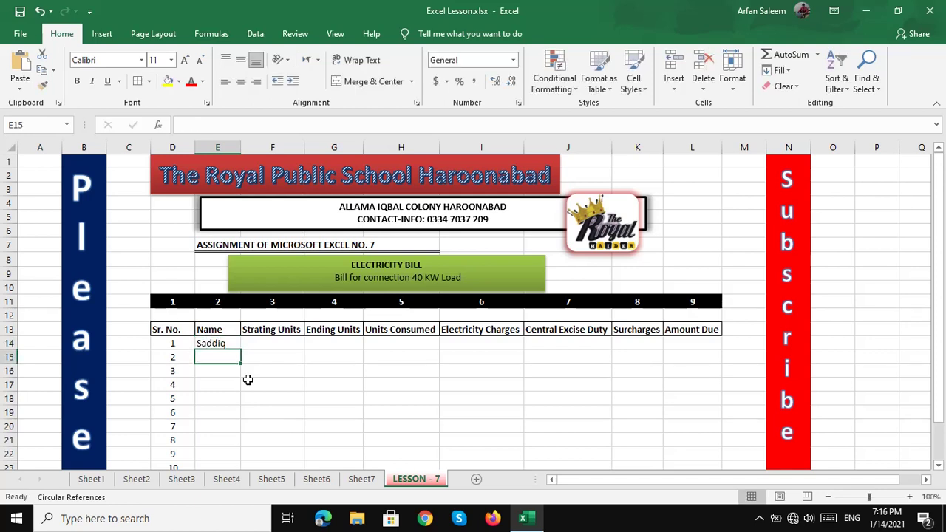
pyautogui.write('Amir')
pyautogui.press('Return')
pyautogui.write('Amir')
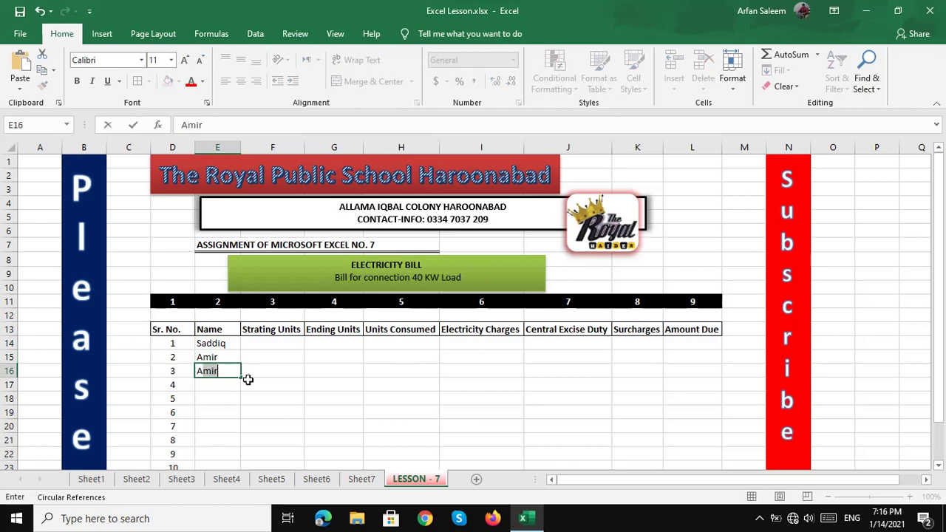
pyautogui.write('d')
pyautogui.press('Return')
pyautogui.write('al')
pyautogui.press('Return')
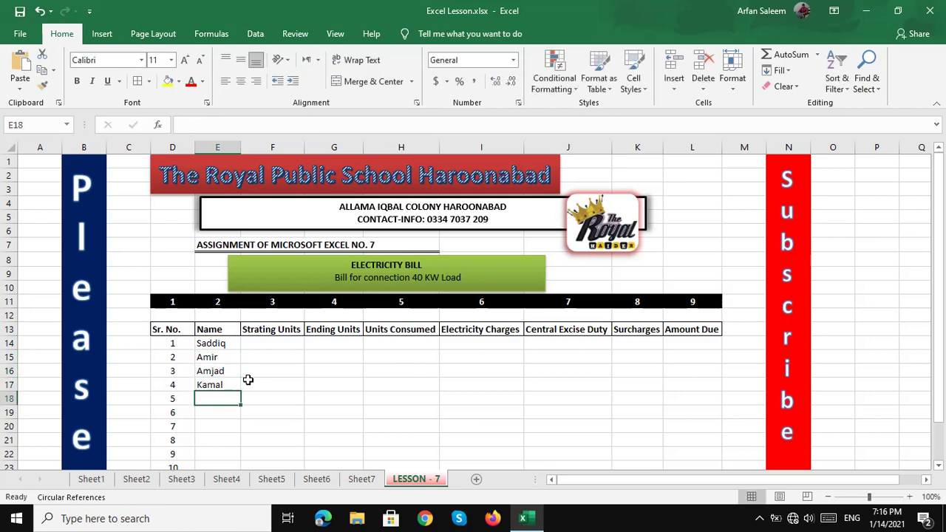
pyautogui.write('Alai')
pyautogui.press('Return')
pyautogui.write('R')
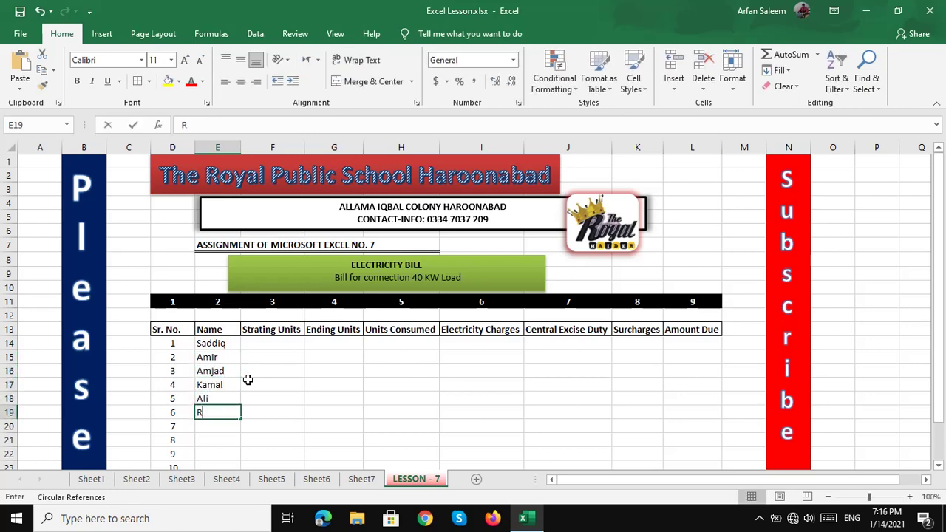
pyautogui.write('iaz')
pyautogui.press('Return')
# - Select the extra serial numbers 7 to 10 and cancel a stray edit in D20
pyautogui.moveTo(173, 429); pyautogui.dragTo(186, 460)
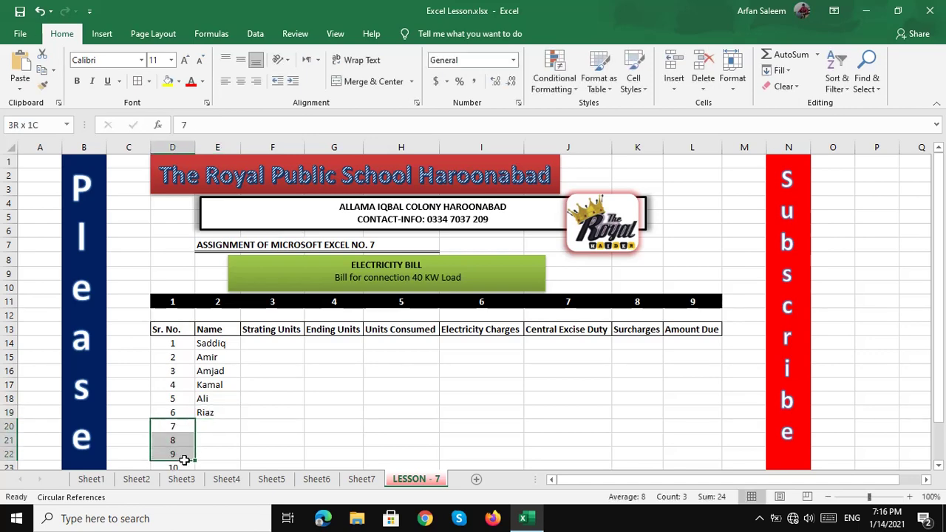
pyautogui.write('7')
pyautogui.press('BackSpace')
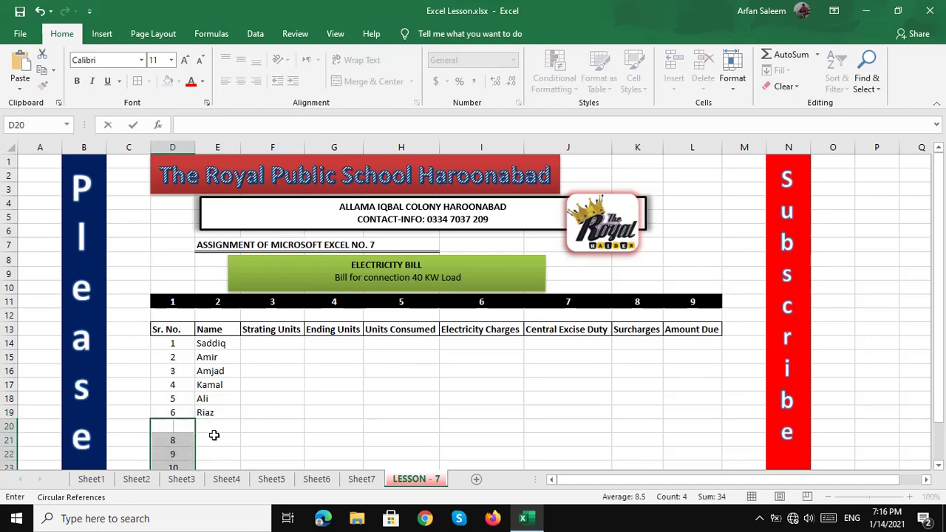
pyautogui.press('Escape')
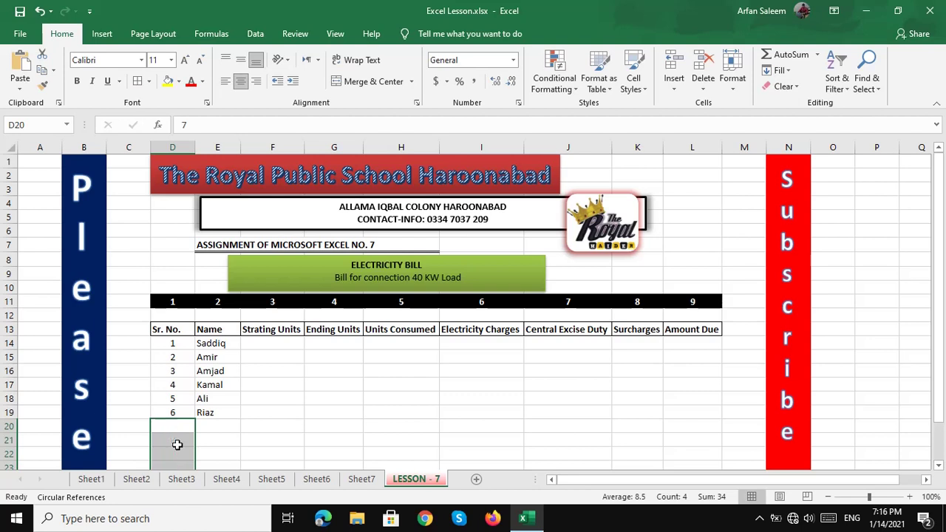
pyautogui.click(213, 429)
# - Enter starting readings 459582, 235698, 100010 and the rest down to 235687 in F14:F19
pyautogui.click(268, 347)
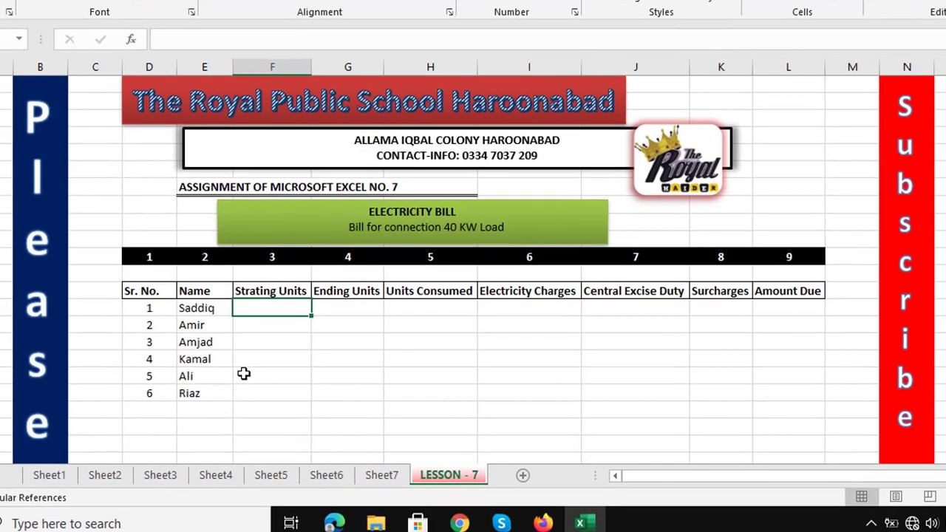
pyautogui.write('459582')
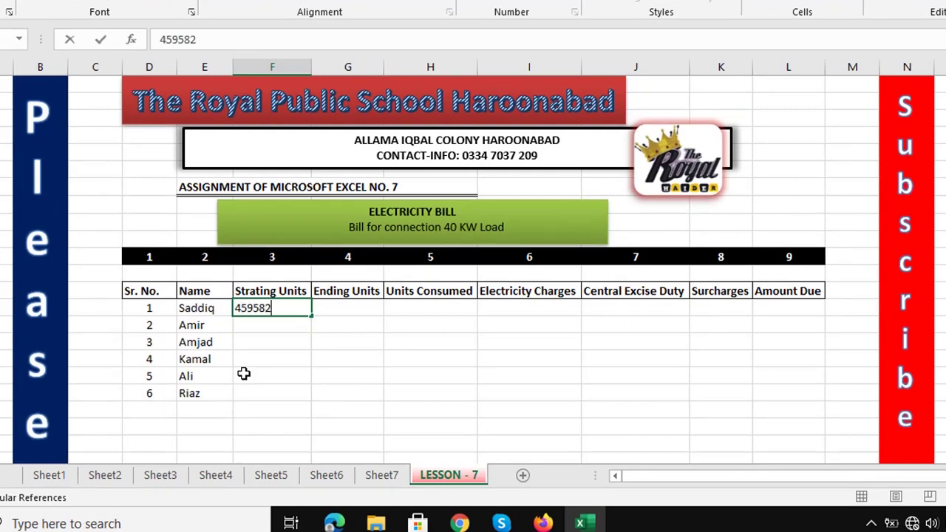
pyautogui.press('Return')
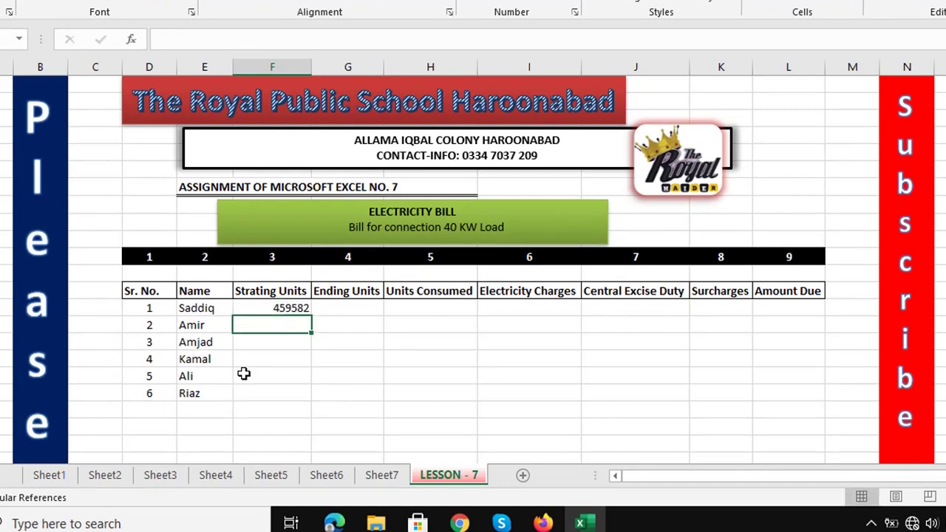
pyautogui.write('235698')
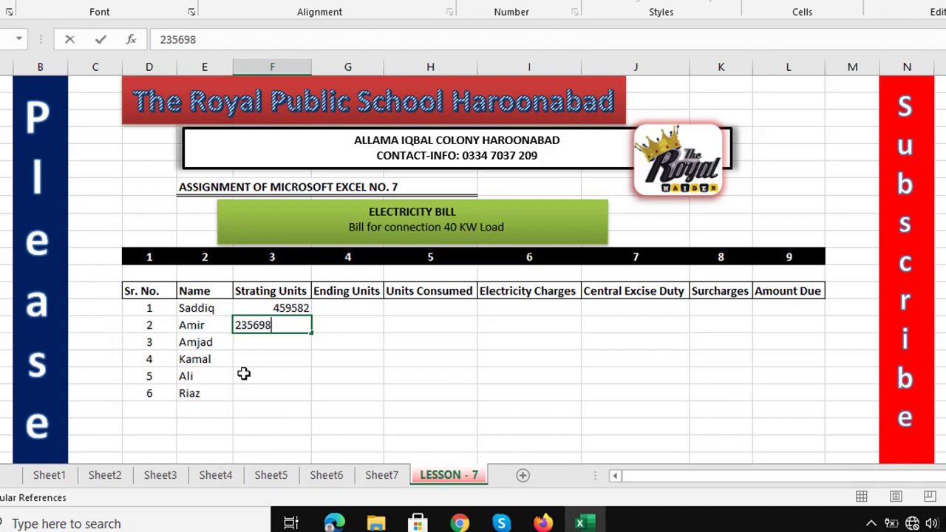
pyautogui.press('Return')
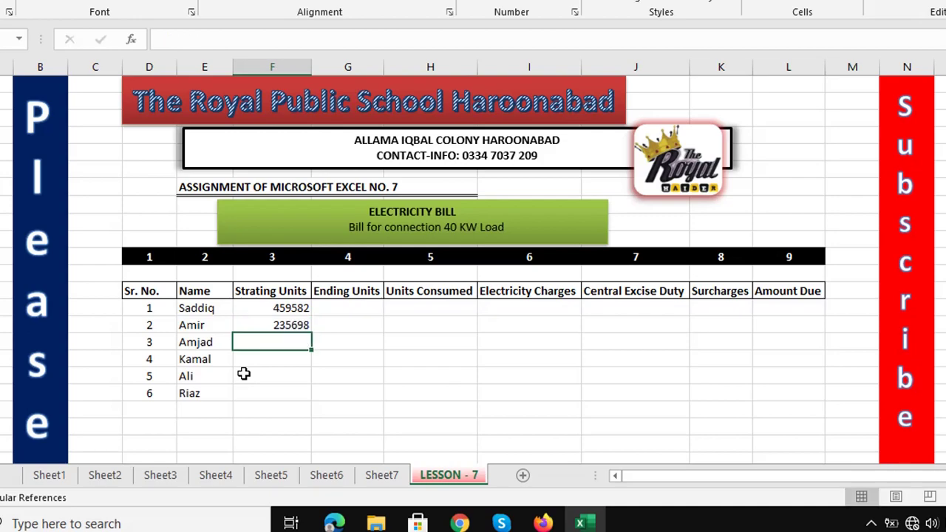
pyautogui.write('000')
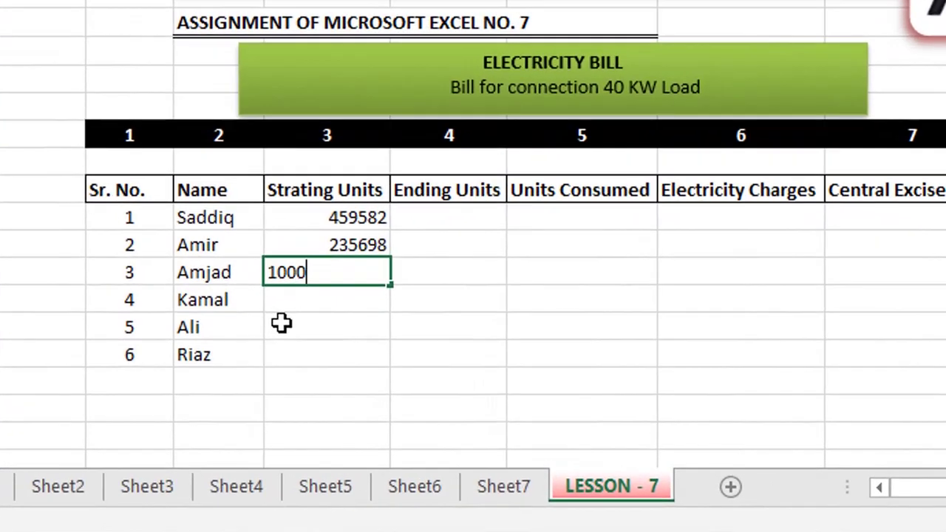
pyautogui.write('10')
pyautogui.press('Return')
pyautogui.write('5')
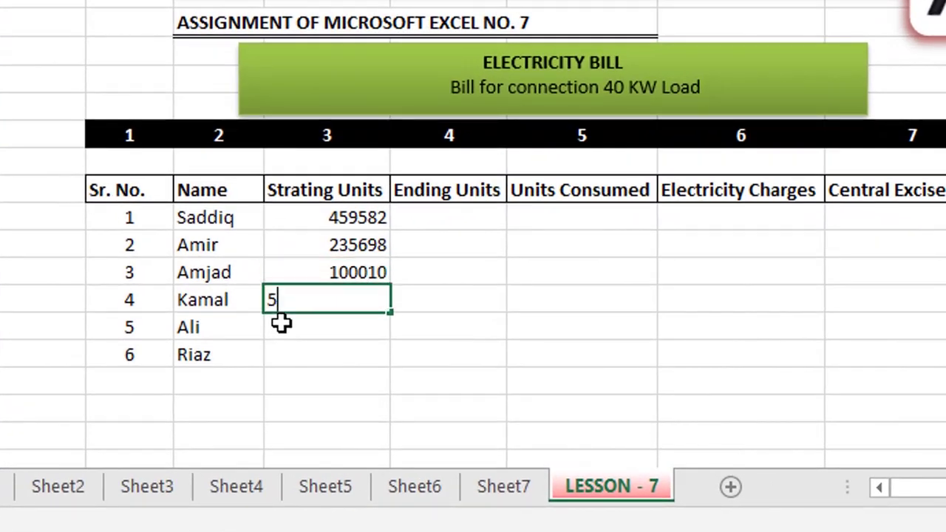
pyautogui.write('698')
pyautogui.write('63')
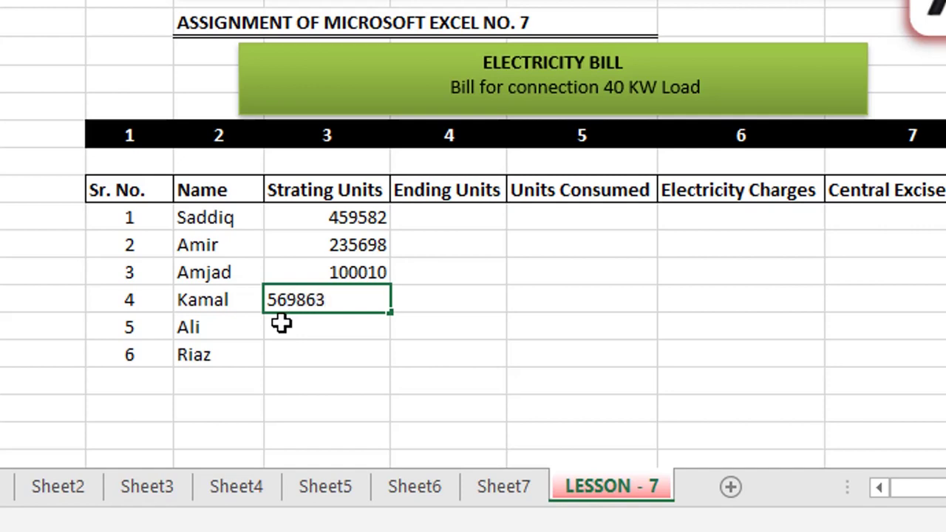
pyautogui.press('Return')
pyautogui.write('35')
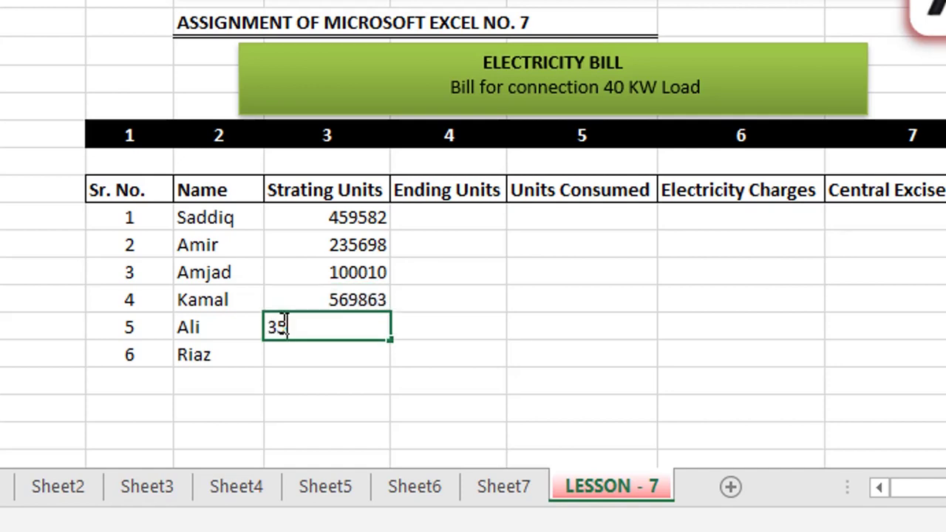
pyautogui.write('9684')
pyautogui.press('Return')
pyautogui.write('23')
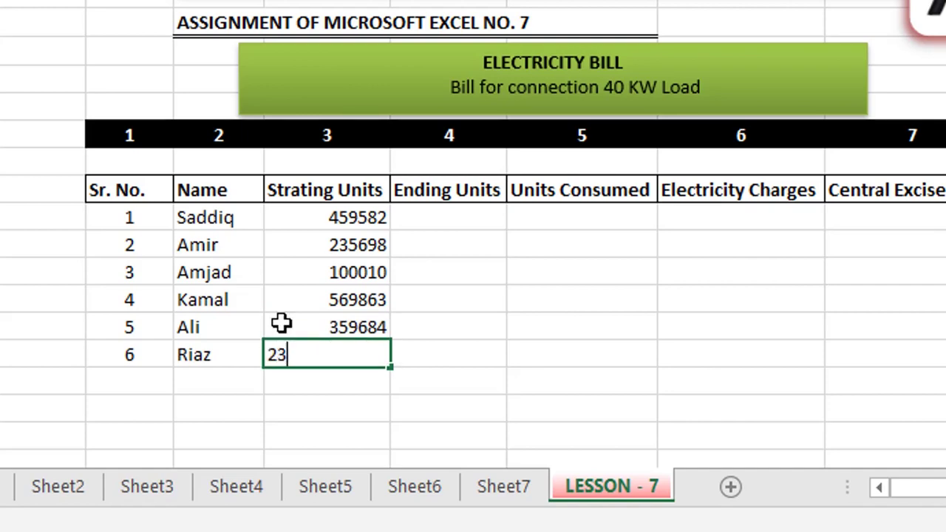
pyautogui.write('5687')
pyautogui.press('Return')
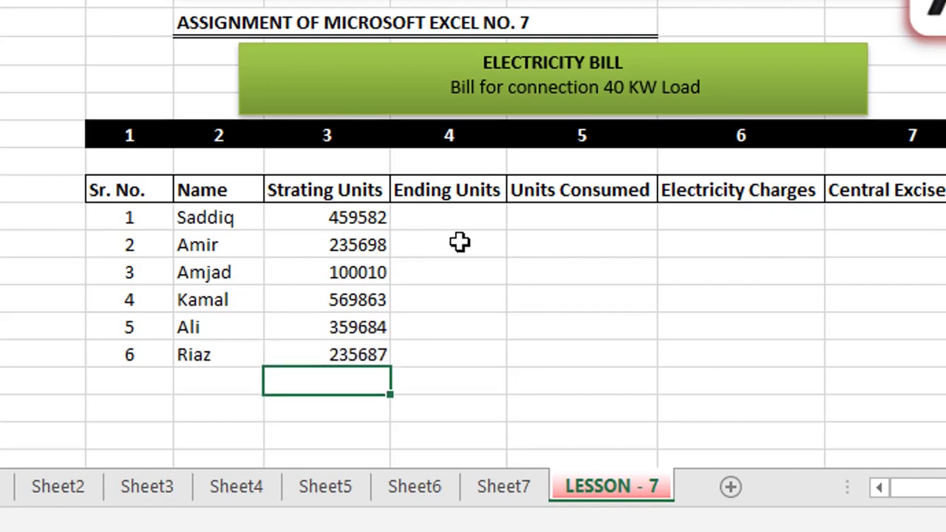
pyautogui.click(460, 220)
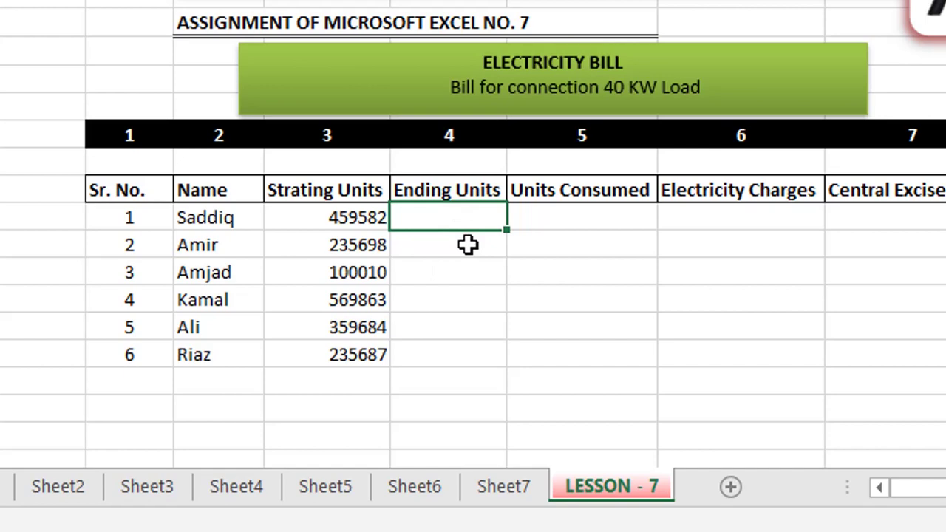
# - Type ending readings 459636, 235900, 100230, 570005, 359780 and 243210 into G14:G19
pyautogui.write('459')
pyautogui.write('636')
pyautogui.press('Return')
pyautogui.write('235')
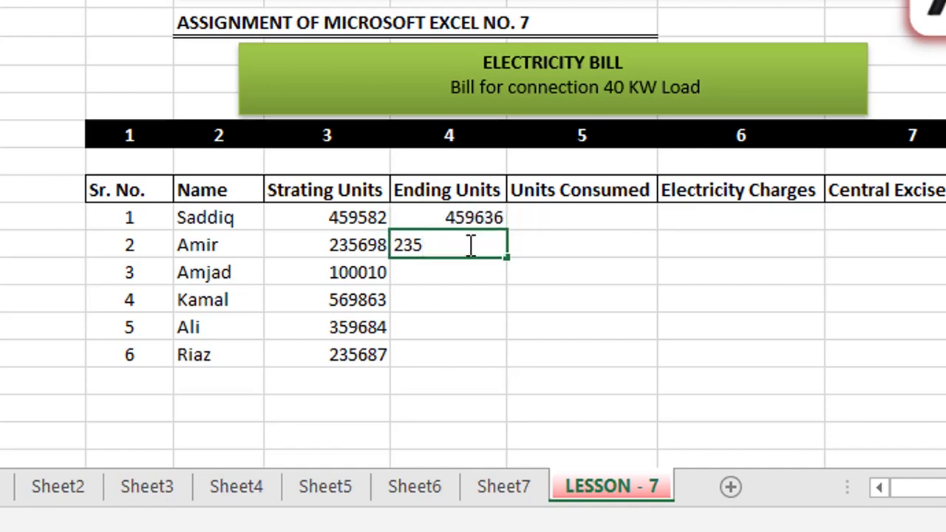
pyautogui.write('900')
pyautogui.press('Return')
pyautogui.write('100230')
pyautogui.press('Return')
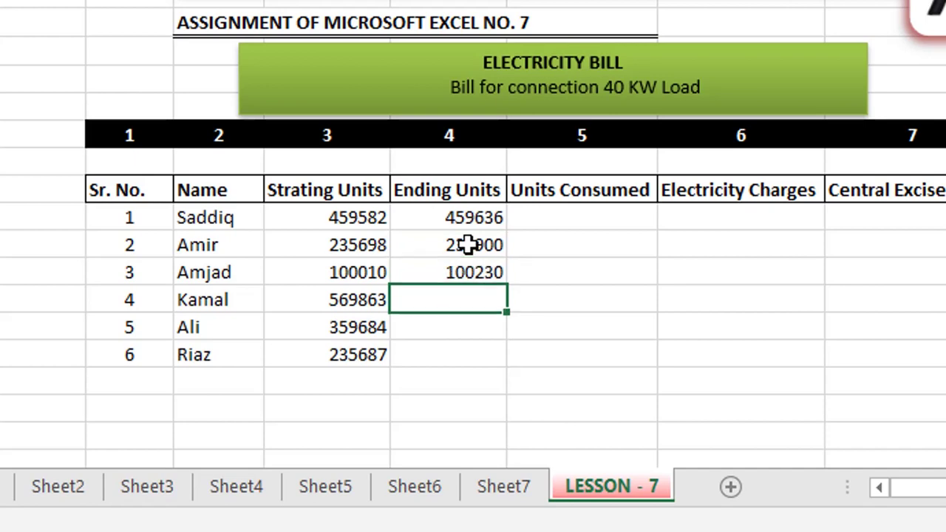
pyautogui.write('570005')
pyautogui.press('Return')
pyautogui.write('3597')
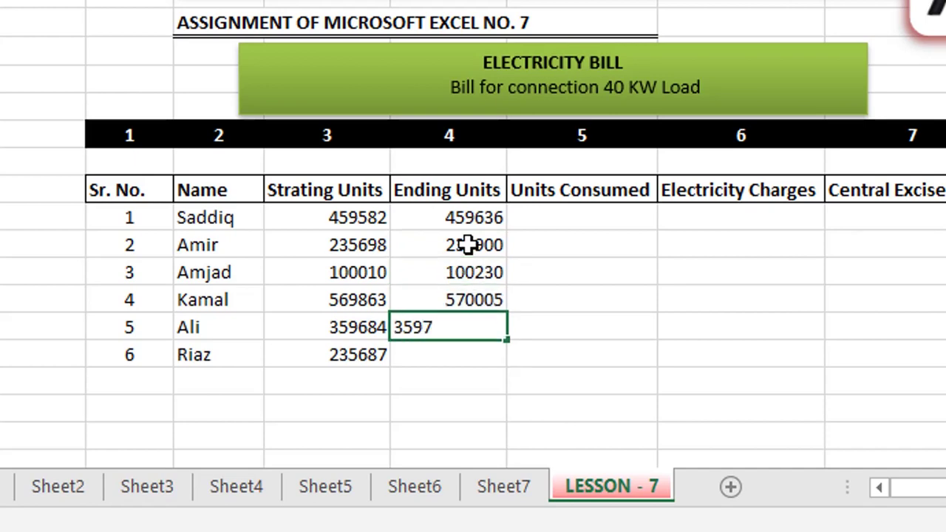
pyautogui.write('80')
pyautogui.press('Return')
pyautogui.write('243')
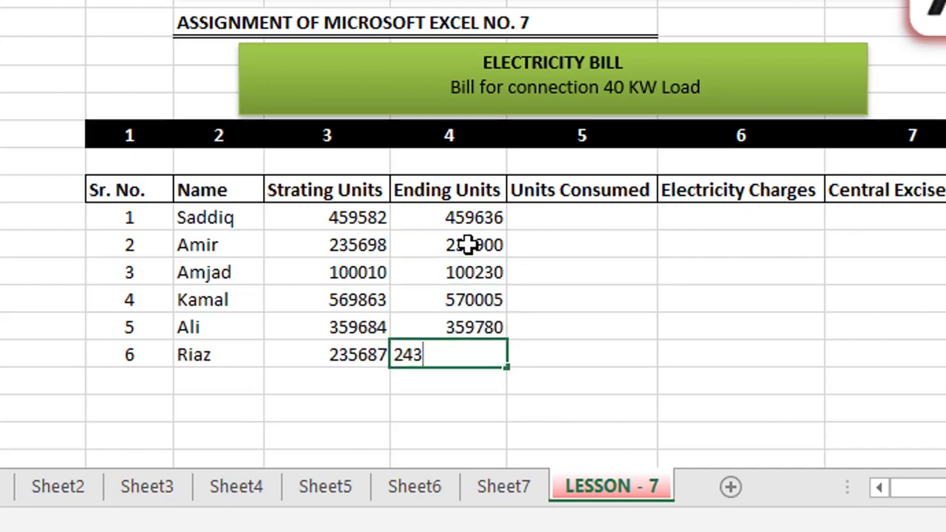
pyautogui.write('210')
pyautogui.press('Return')
pyautogui.click(529, 224)
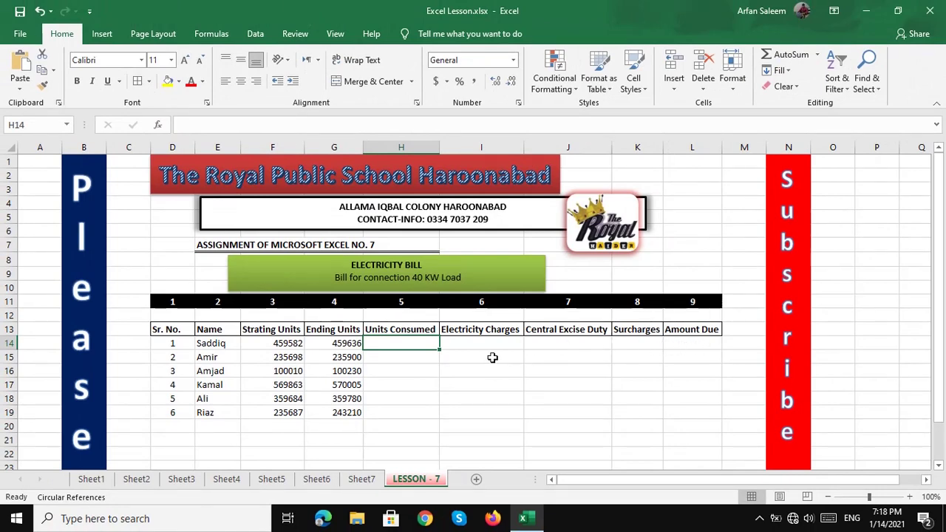
# - Review the first customer's starting and ending readings, then select H14 for the consumption formula
pyautogui.moveTo(394, 341); pyautogui.dragTo(676, 402)
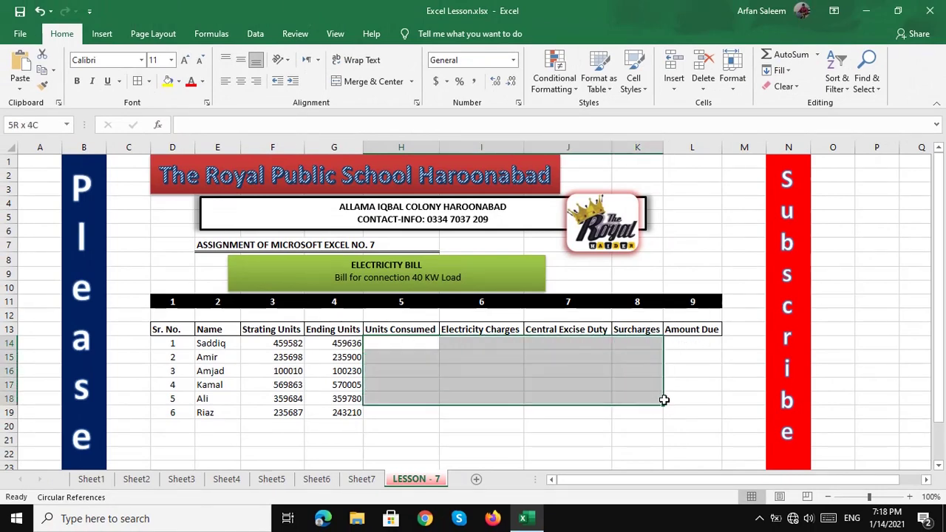
pyautogui.click(426, 412)
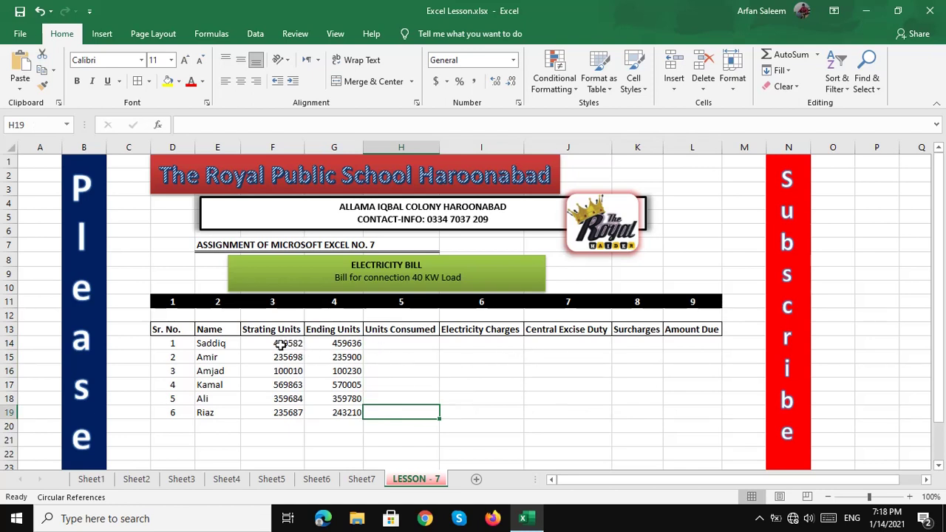
pyautogui.click(396, 344)
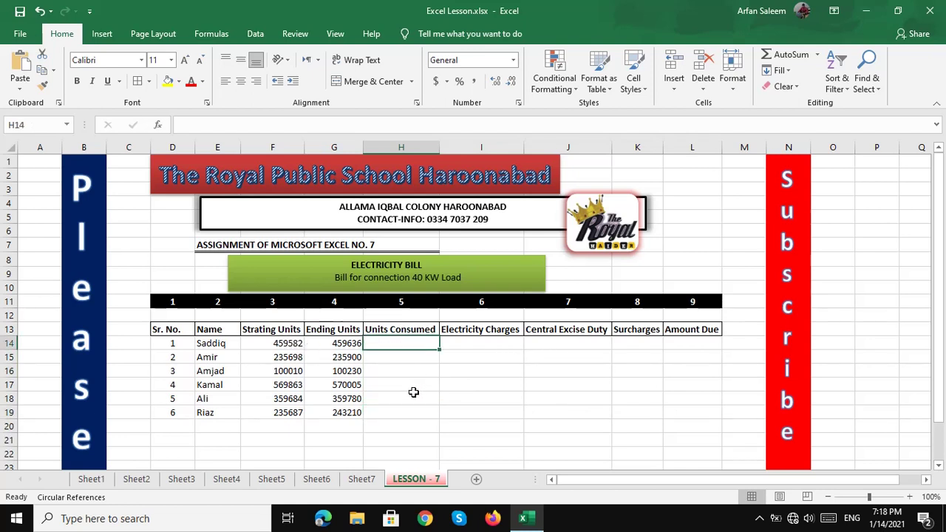
pyautogui.click(280, 344)
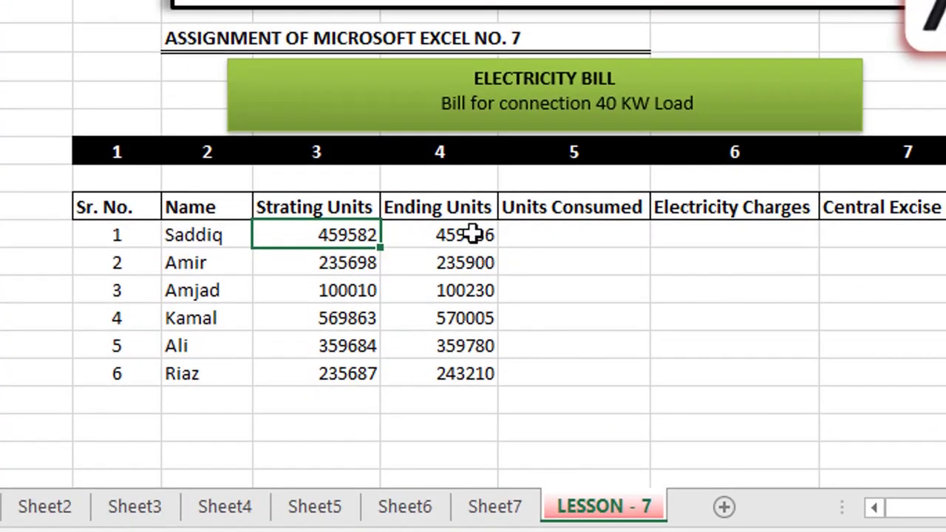
pyautogui.click(467, 236)
pyautogui.click(550, 240)
pyautogui.write('=')
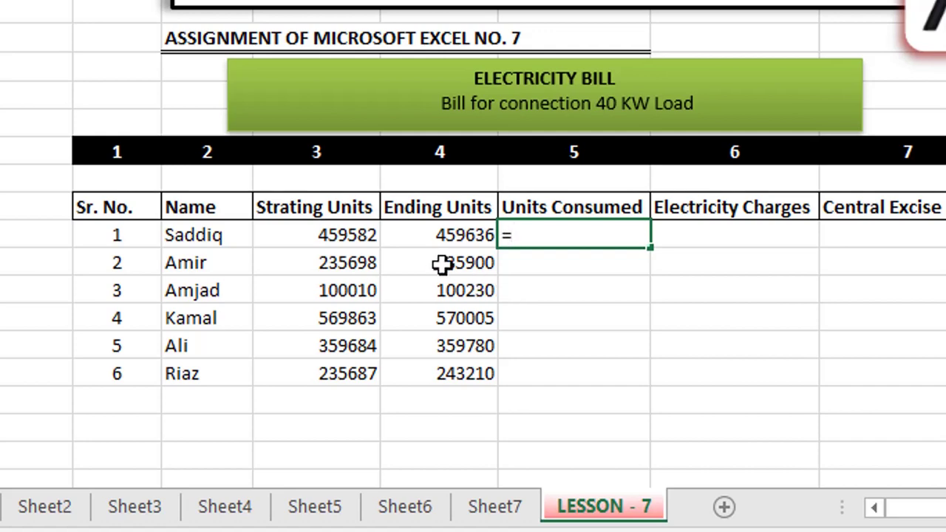
# - Enter =G14-F14 in H14 and fill it down to H19, giving 54 through 7523
pyautogui.click(449, 235)
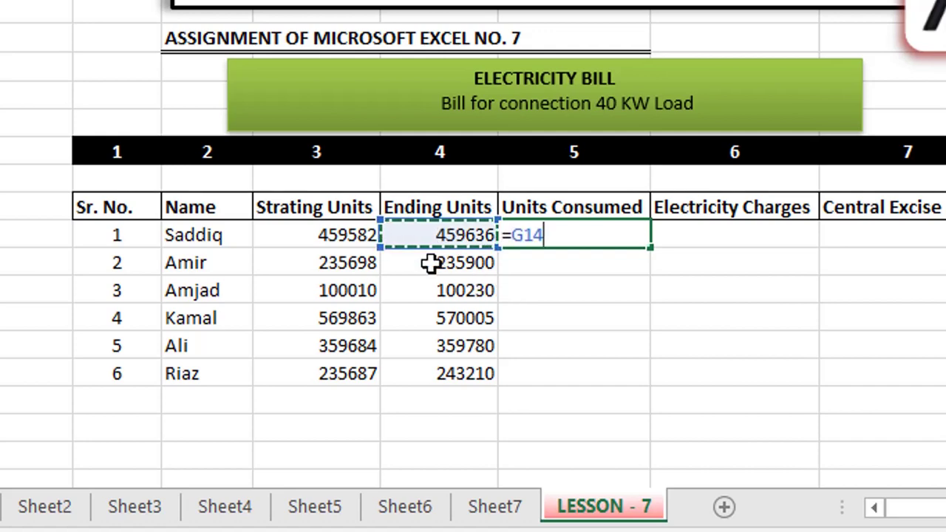
pyautogui.write('-')
pyautogui.click(323, 238)
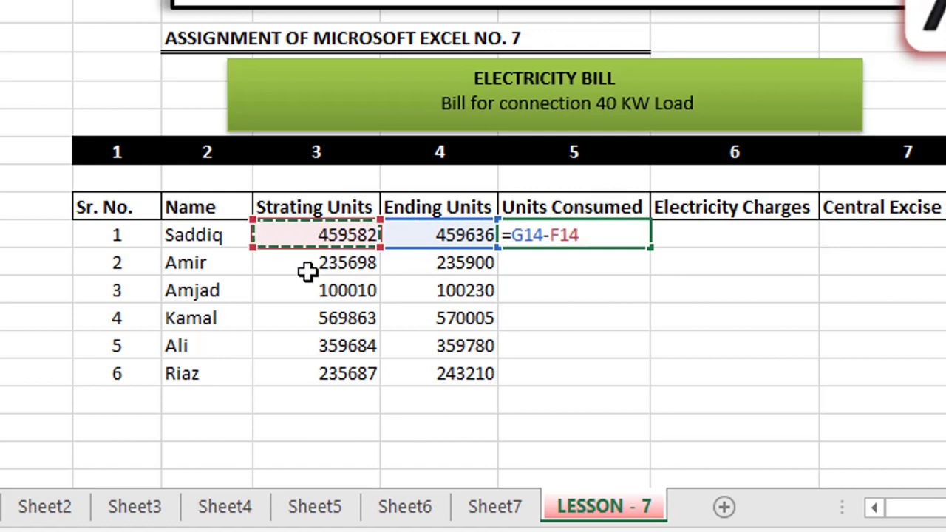
pyautogui.press('Return')
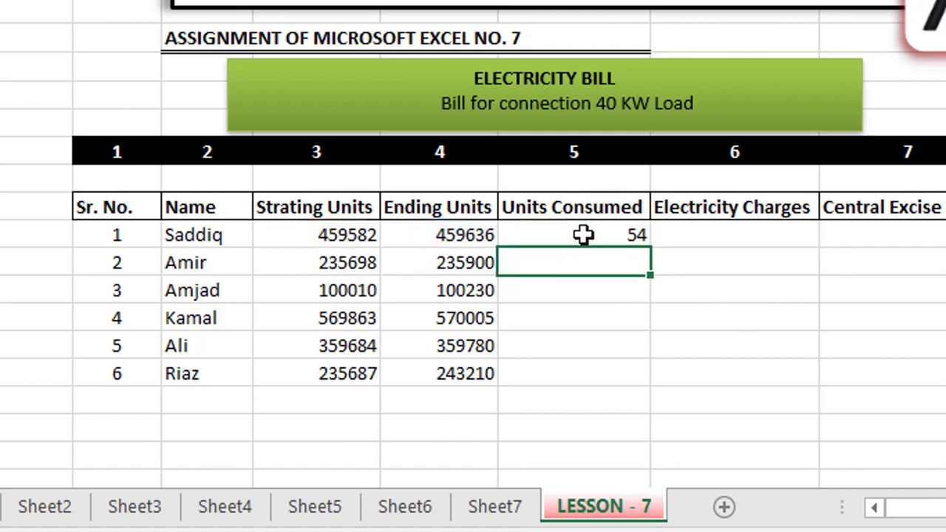
pyautogui.click(584, 235)
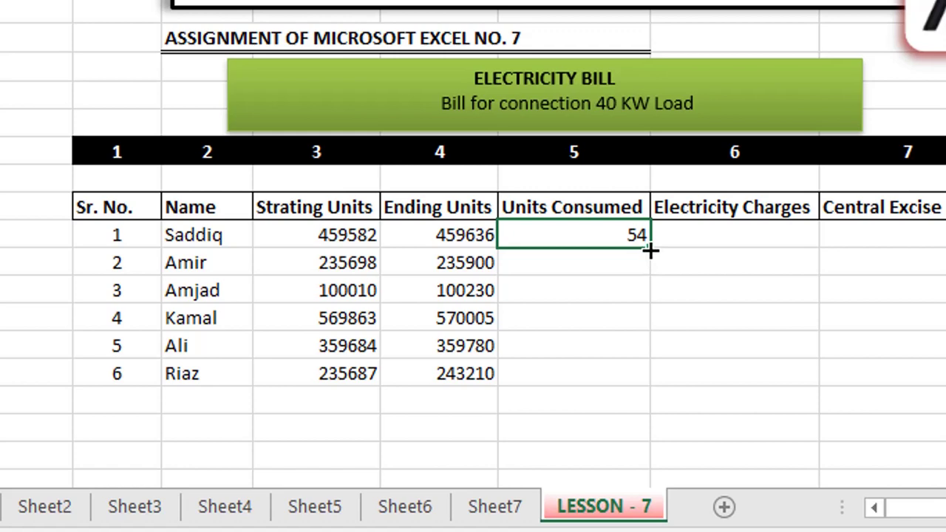
pyautogui.moveTo(648, 250); pyautogui.dragTo(669, 388)
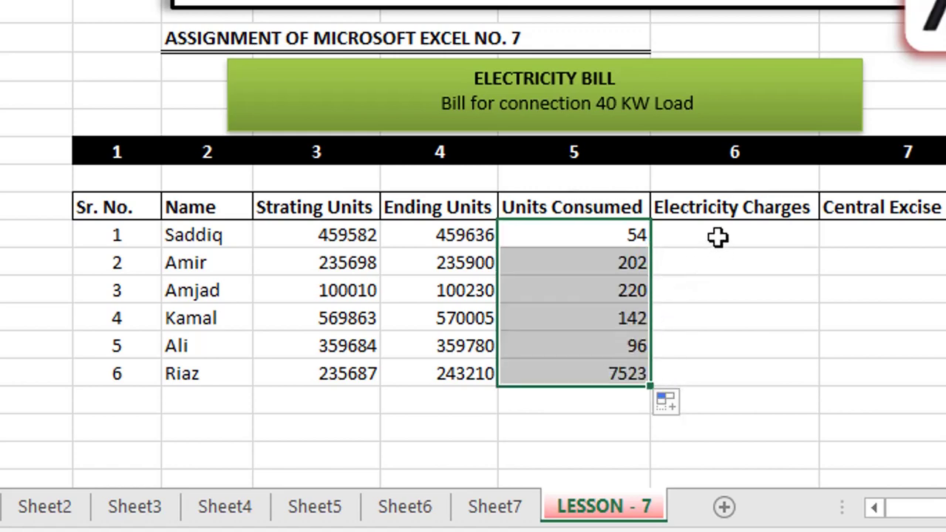
pyautogui.click(718, 236)
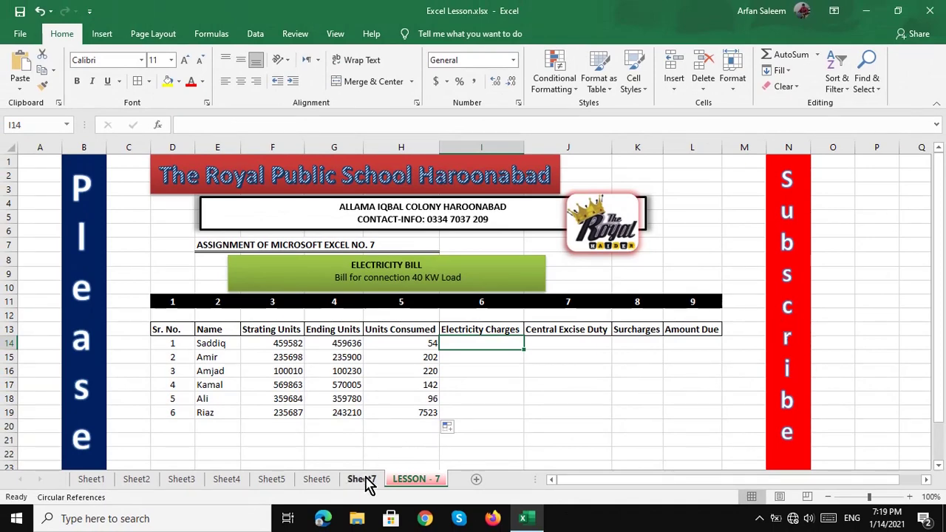
pyautogui.click(367, 481)
pyautogui.scroll(-3, 287, 411)
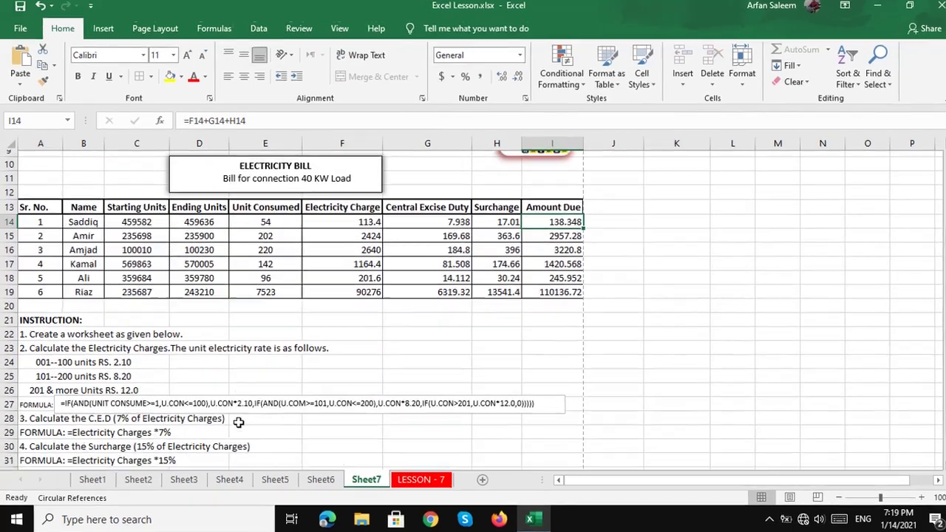
pyautogui.scroll(-1, 239, 422)
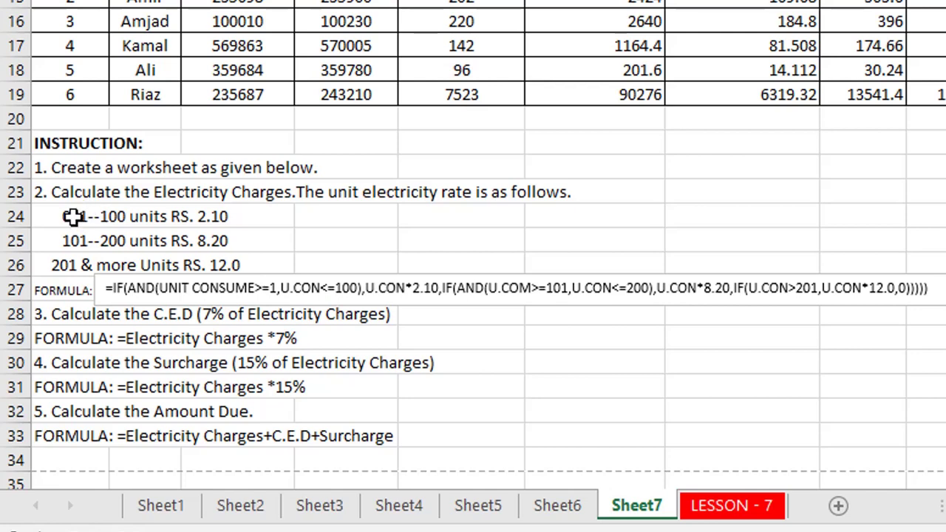
pyautogui.moveTo(71, 215); pyautogui.dragTo(217, 229)
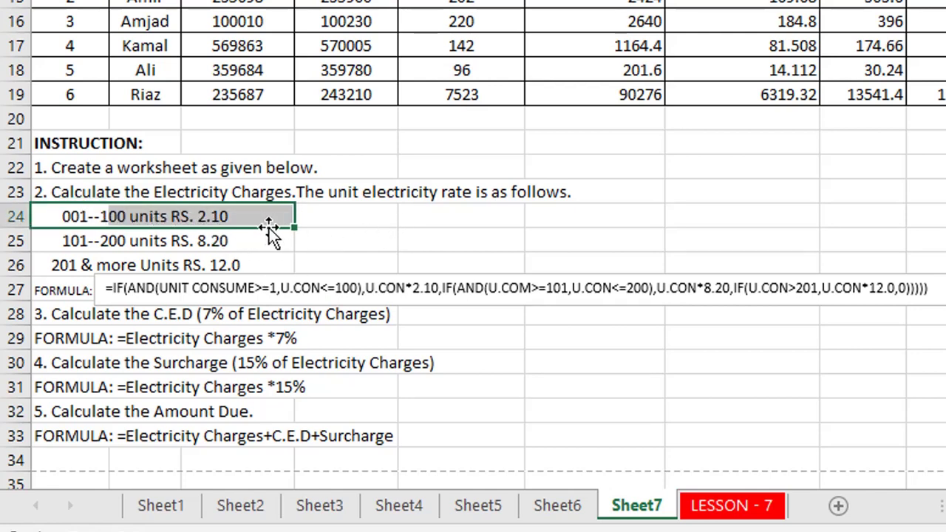
pyautogui.click(322, 235)
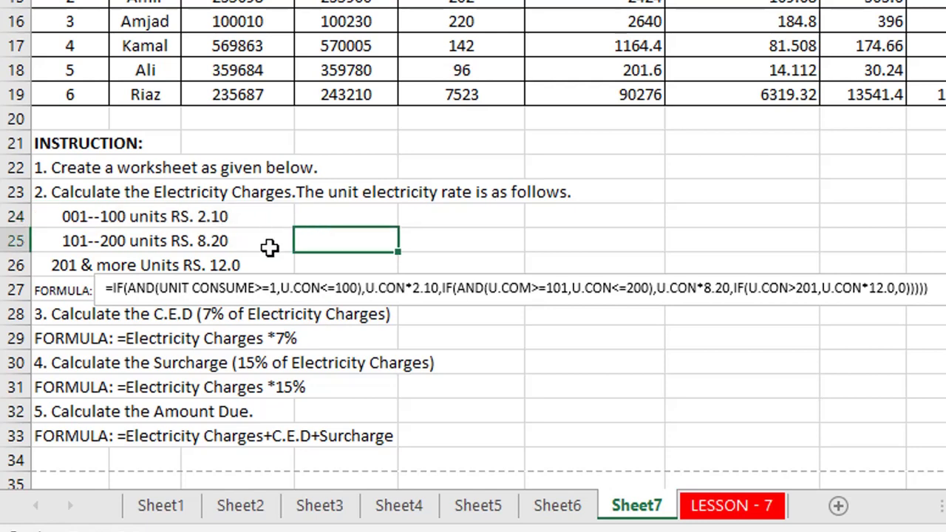
pyautogui.click(87, 238)
pyautogui.moveTo(118, 240); pyautogui.dragTo(241, 230)
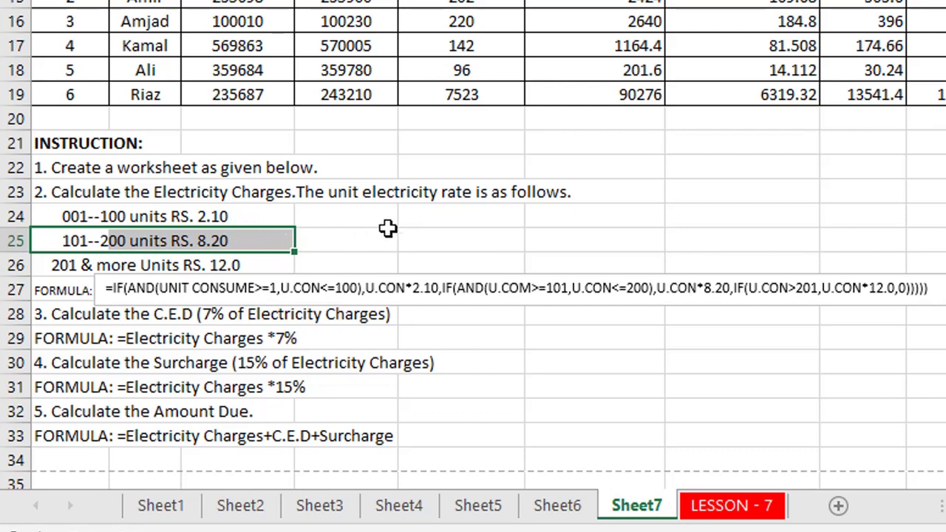
pyautogui.click(337, 243)
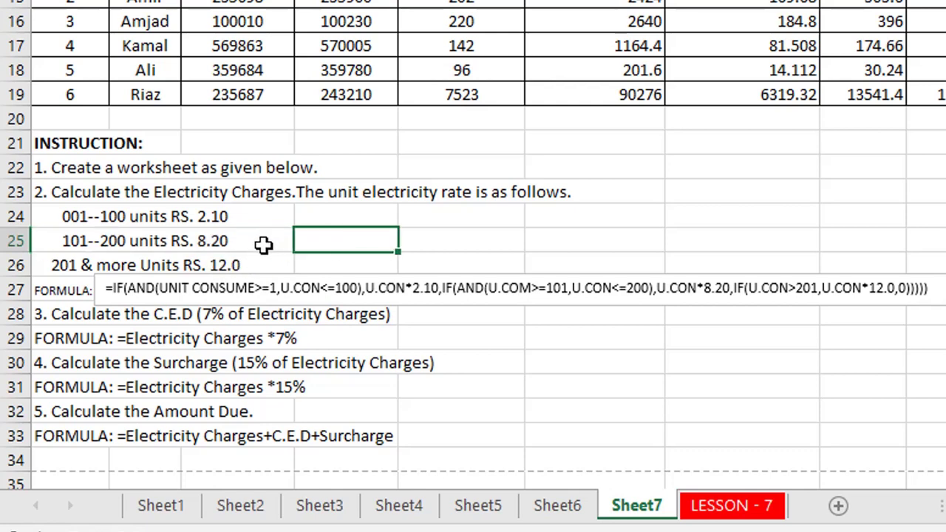
pyautogui.moveTo(65, 267); pyautogui.dragTo(247, 253)
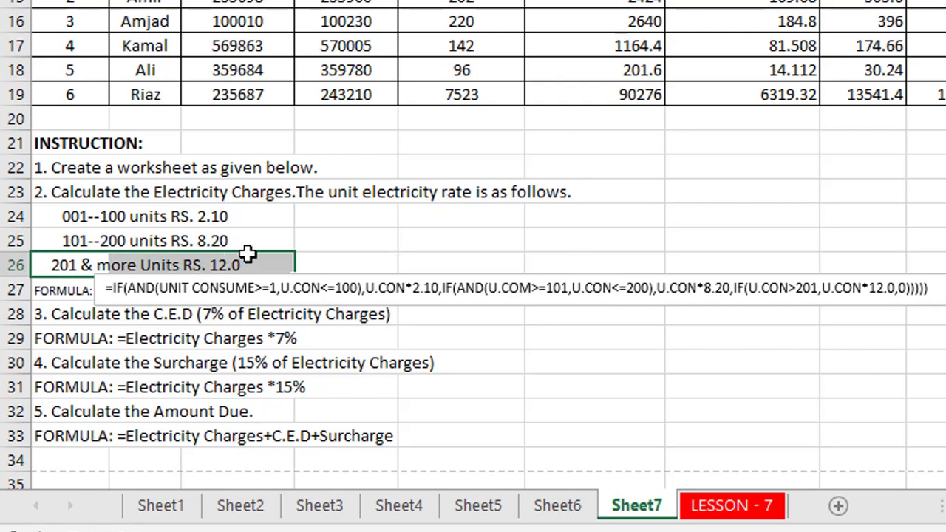
pyautogui.click(330, 263)
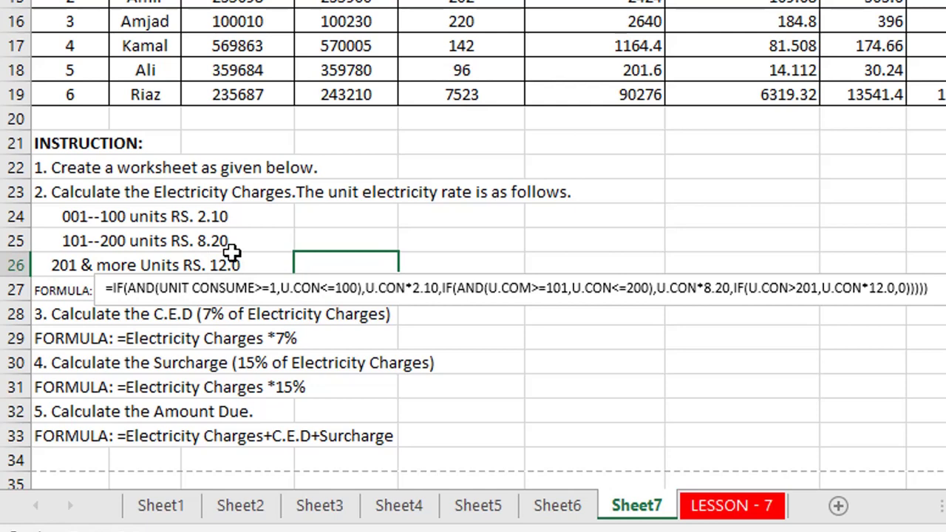
pyautogui.click(107, 287)
pyautogui.click(136, 216)
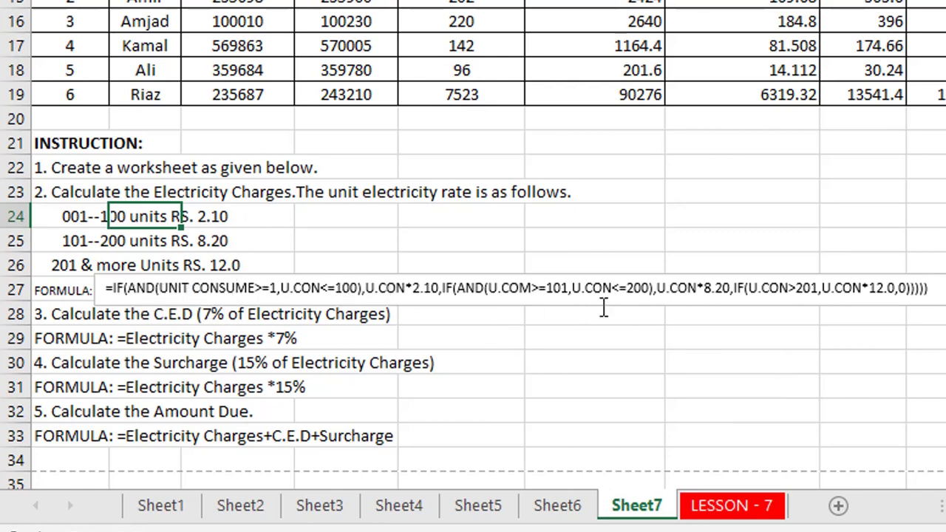
pyautogui.click(731, 505)
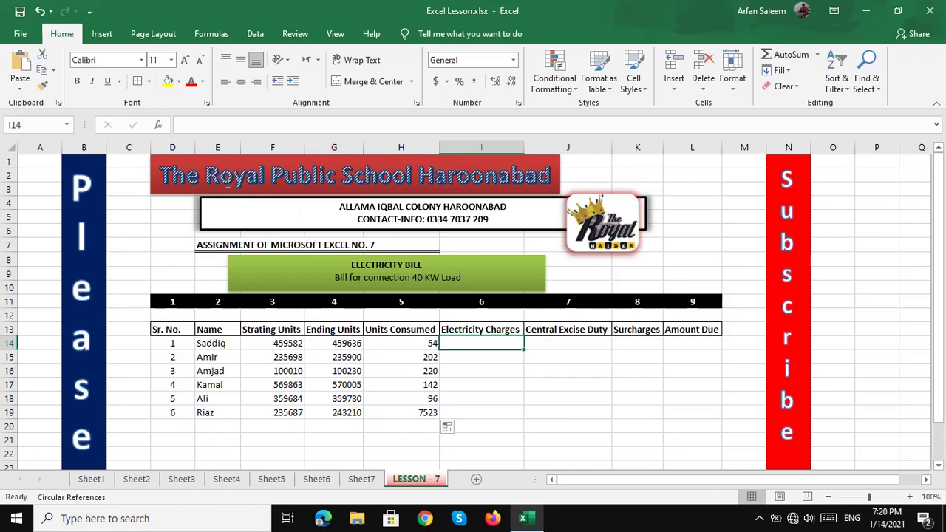
# - Type =if(AND(H14>=1,H14<=100),H14*2.10, into I14 as the first rate condition
pyautogui.write('=if')
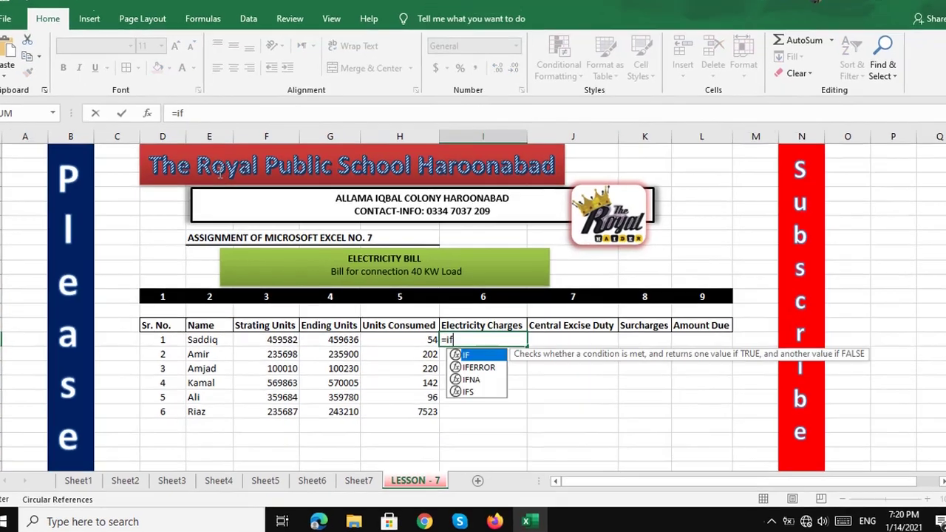
pyautogui.write('(AND')
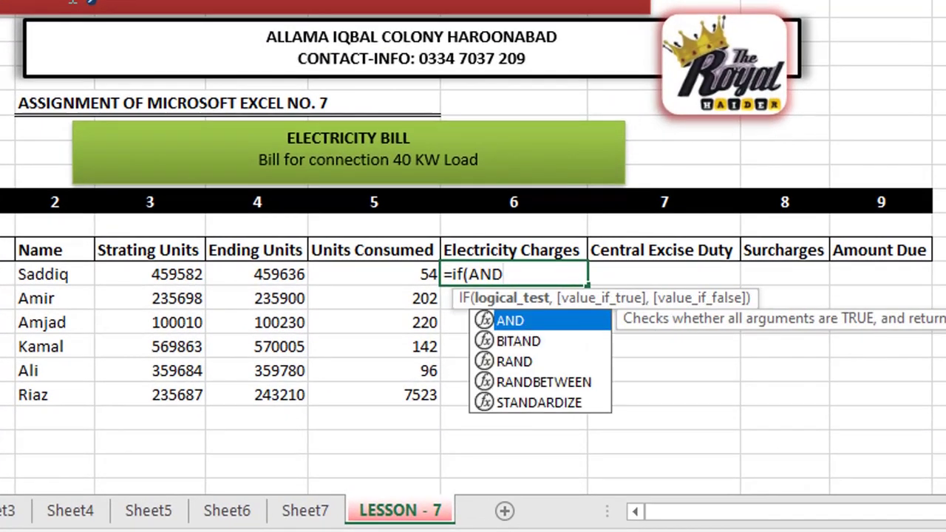
pyautogui.write('(')
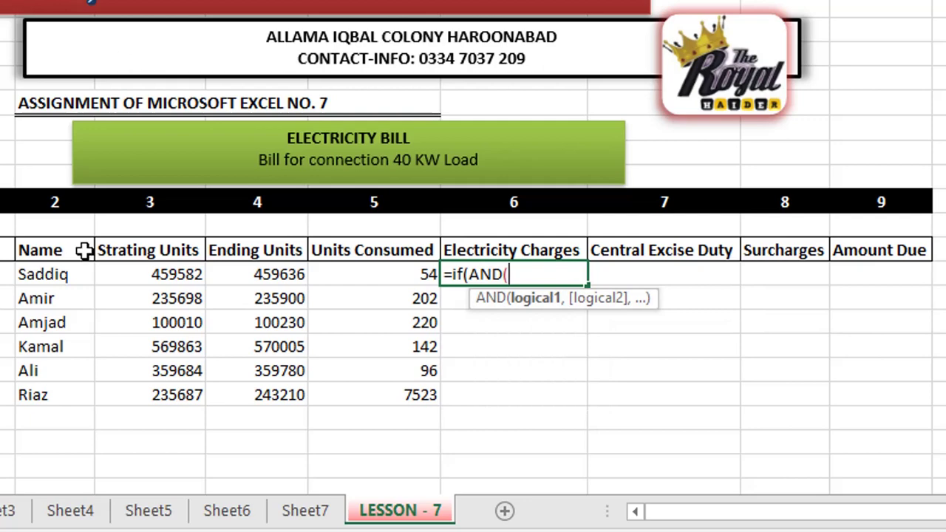
pyautogui.click(397, 272)
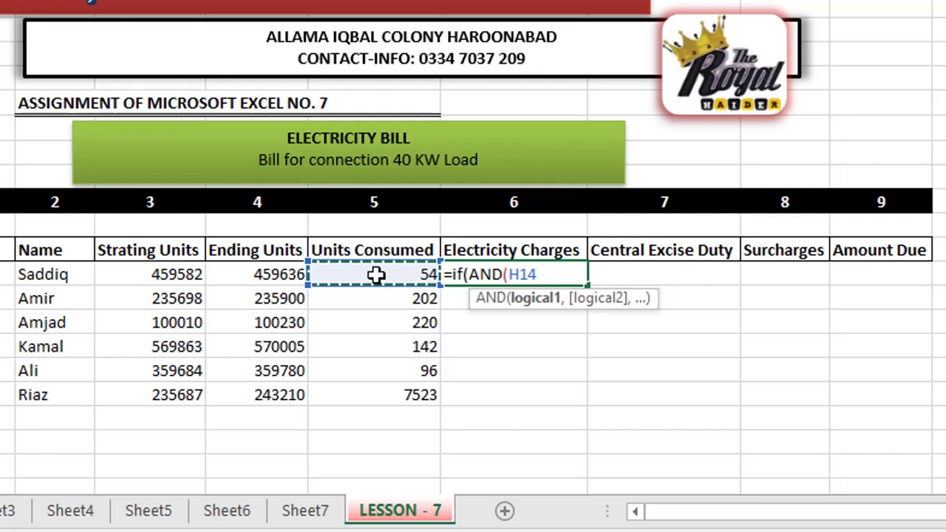
pyautogui.write('?')
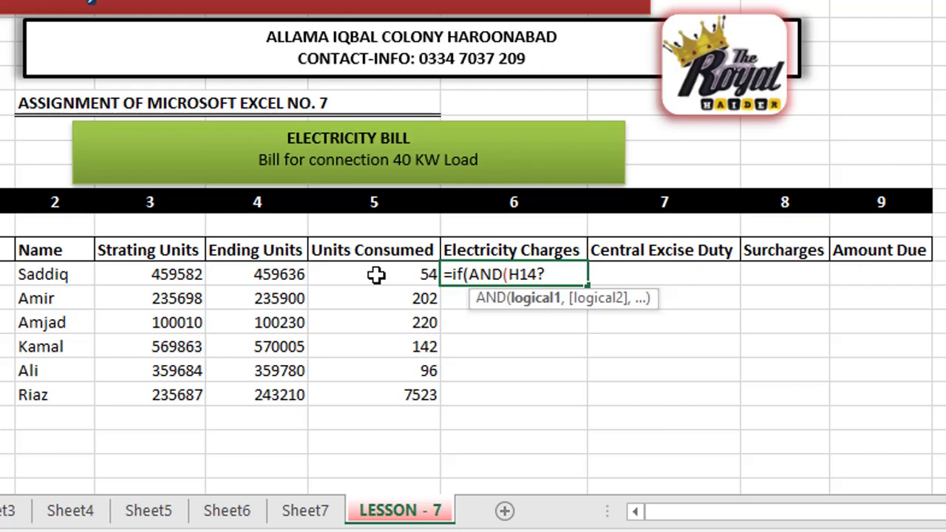
pyautogui.press('BackSpace')
pyautogui.write('>=1')
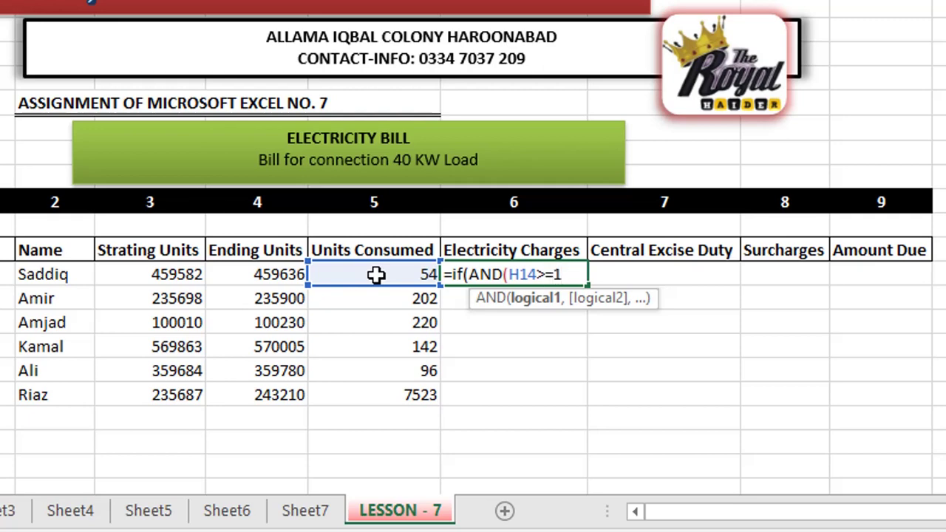
pyautogui.write(',')
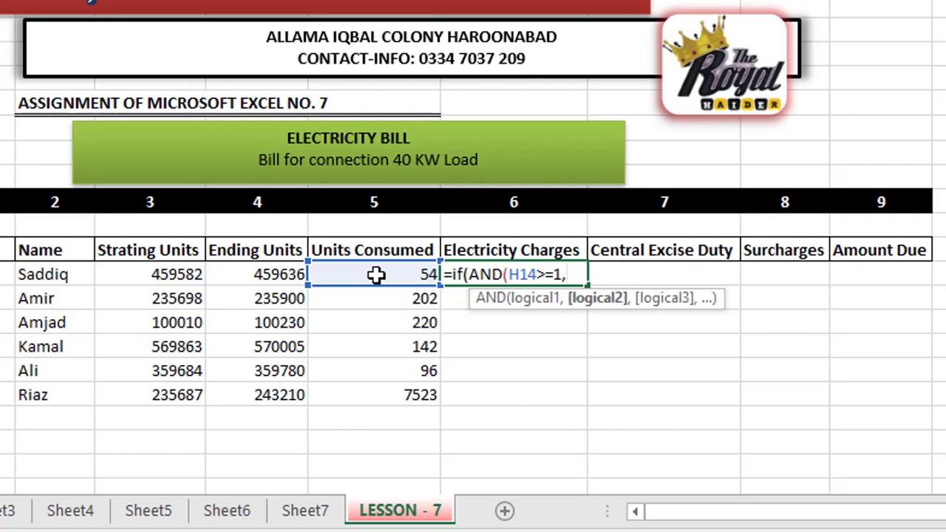
pyautogui.write('H14')
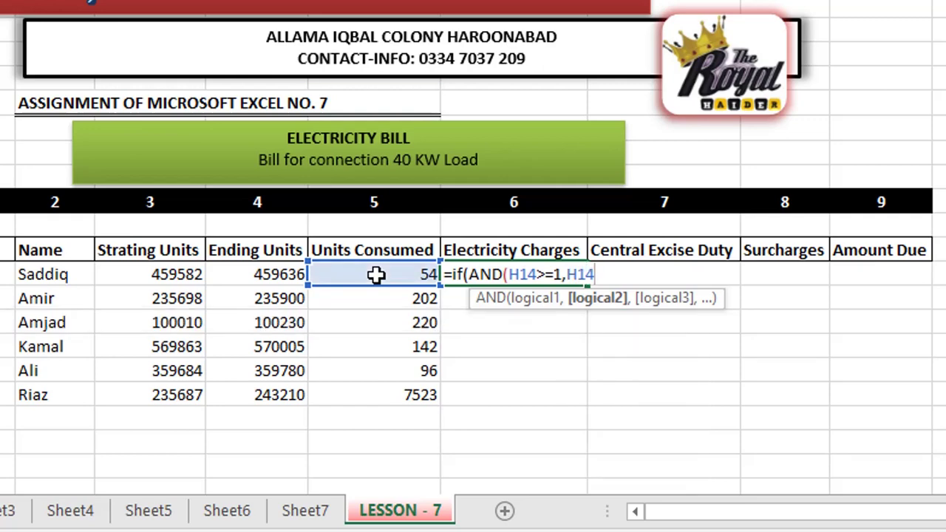
pyautogui.write('<=1')
pyautogui.write('00')
pyautogui.write('),')
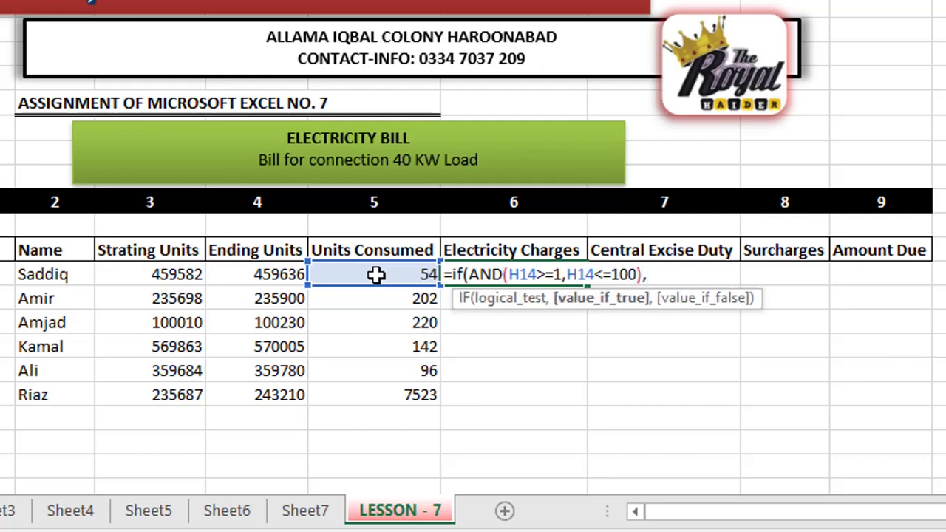
pyautogui.write('H14')
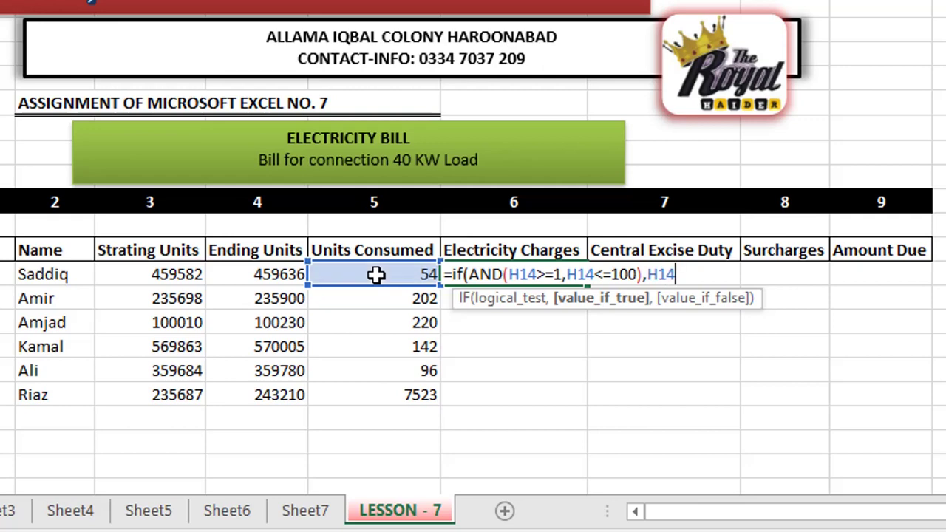
pyautogui.write('*')
pyautogui.write('2.10')
pyautogui.write(',')
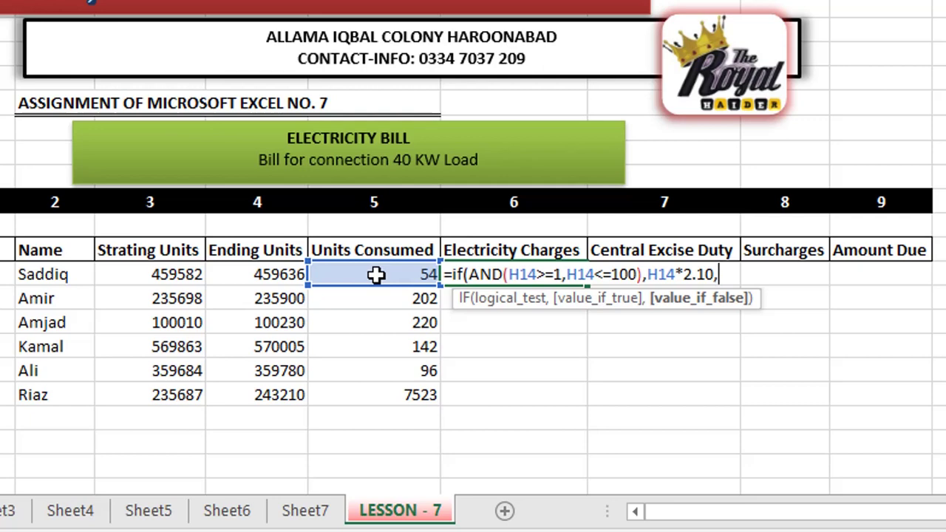
# - Add the second tier IF(AND(H14>=101,H14<=200),H14*8.20 to the Electricity Charges formula
pyautogui.write('IF')
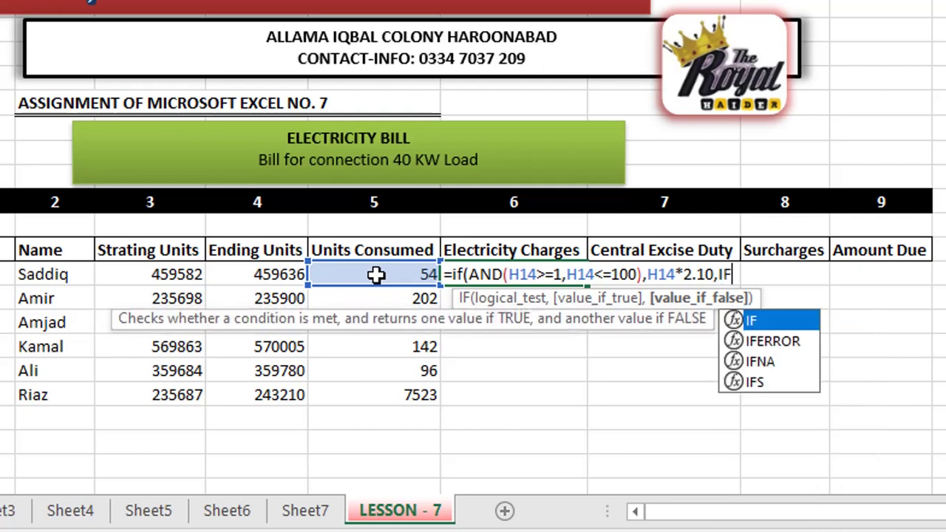
pyautogui.write('(AN')
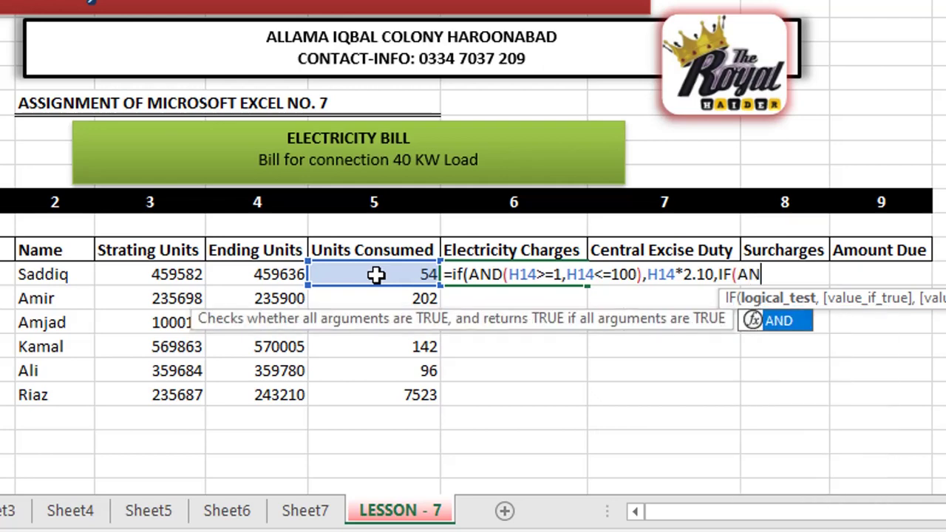
pyautogui.write('D(')
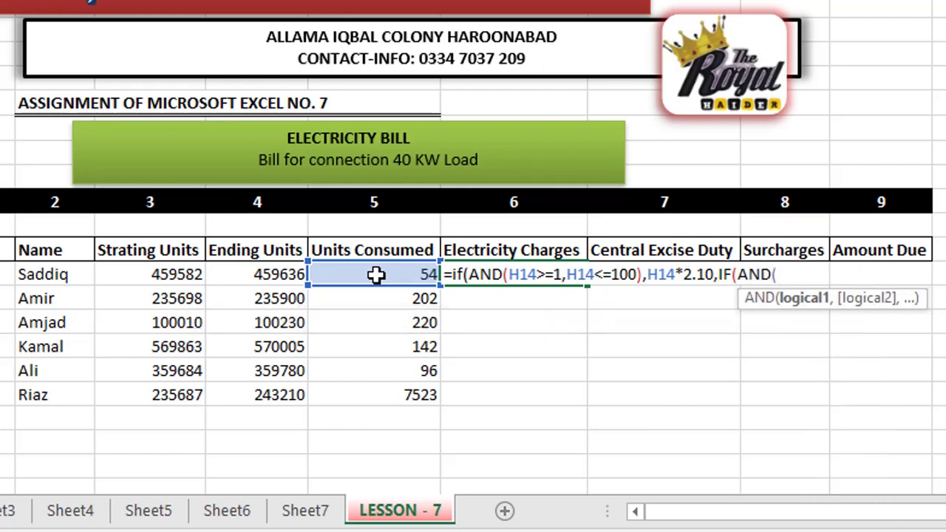
pyautogui.write('H14>')
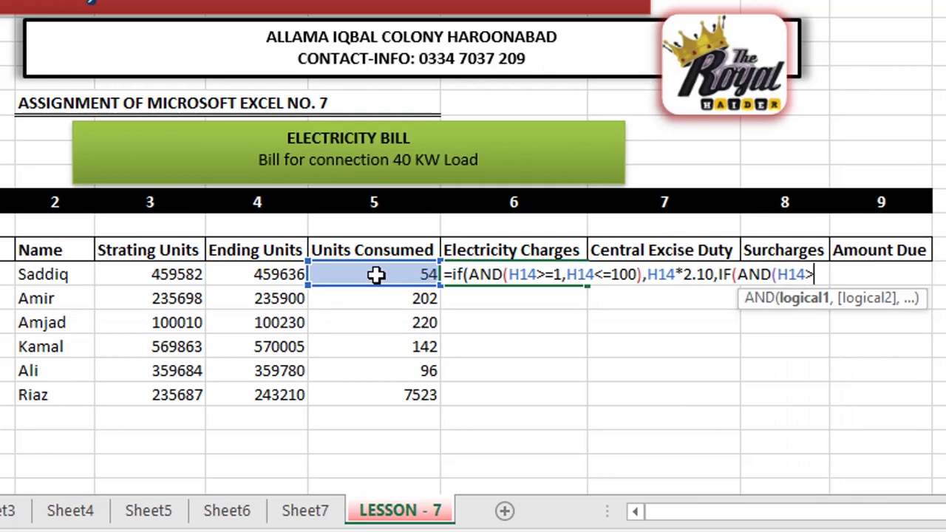
pyautogui.write('=')
pyautogui.press('BackSpace')
pyautogui.write('=101')
pyautogui.write(',H1')
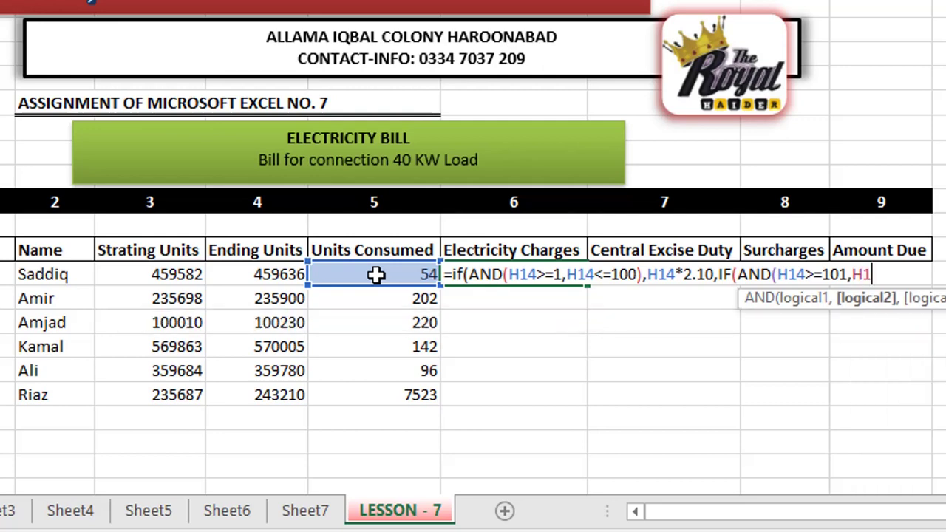
pyautogui.write('4<=')
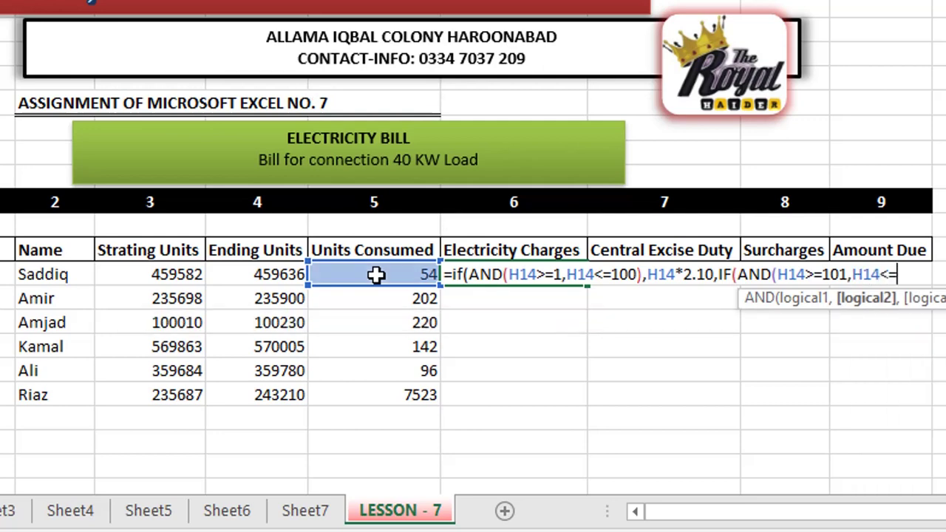
pyautogui.write('12')
pyautogui.press('BackSpace')
pyautogui.press('BackSpace')
pyautogui.write('200')
pyautogui.write('),H14')
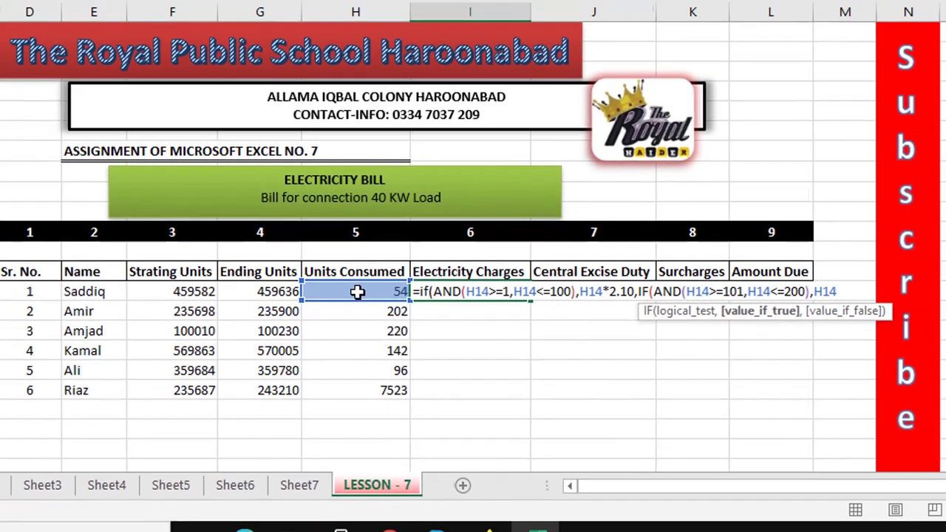
pyautogui.write('*')
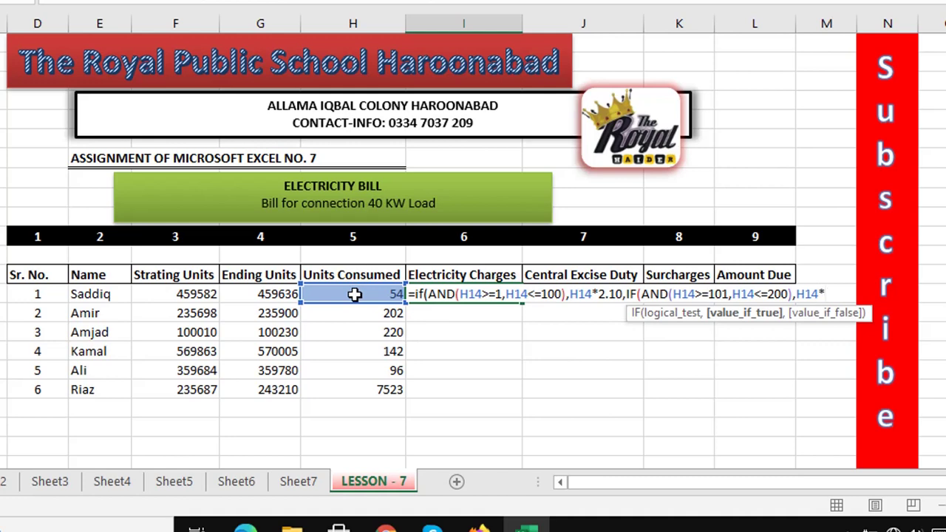
pyautogui.write('8.')
pyautogui.write('20')
pyautogui.write(',')
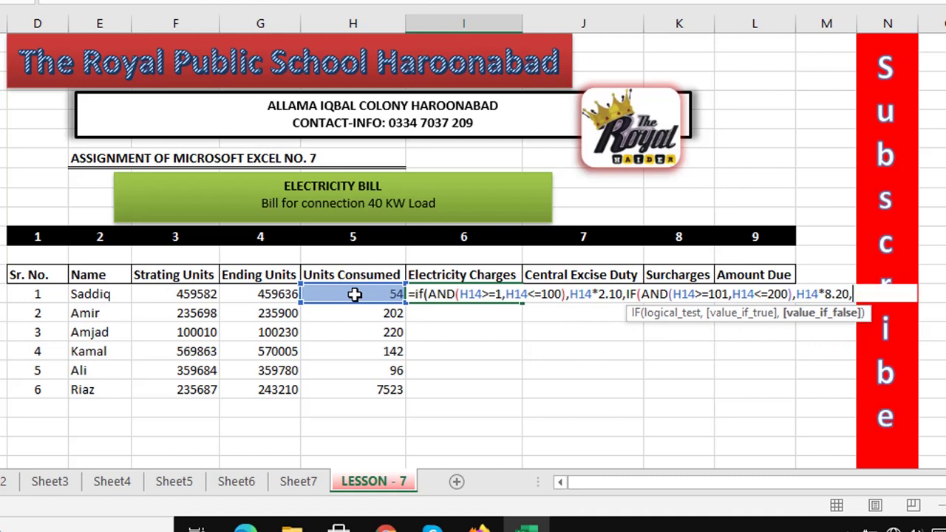
# - Finish the nested IF with an H14*12.0 tier above 200 units, giving 113.4 in I14
pyautogui.write('IF')
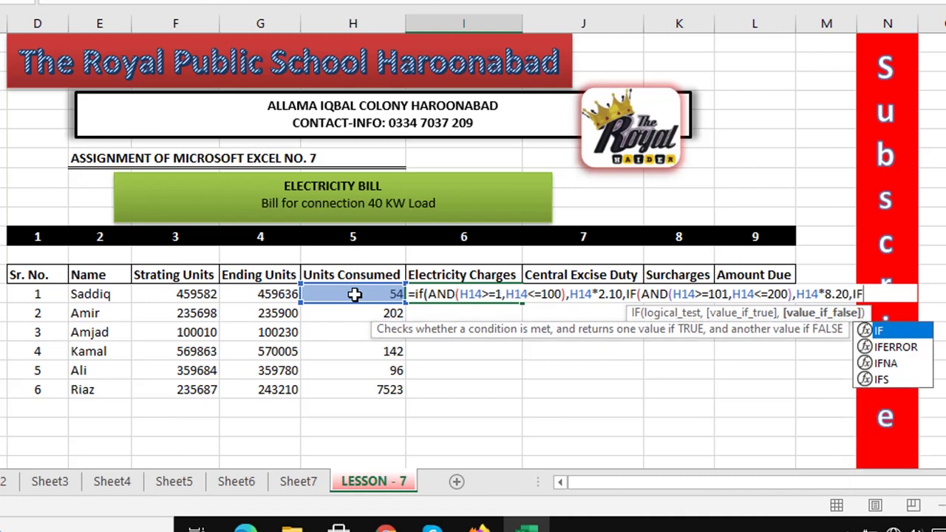
pyautogui.write('(AND')
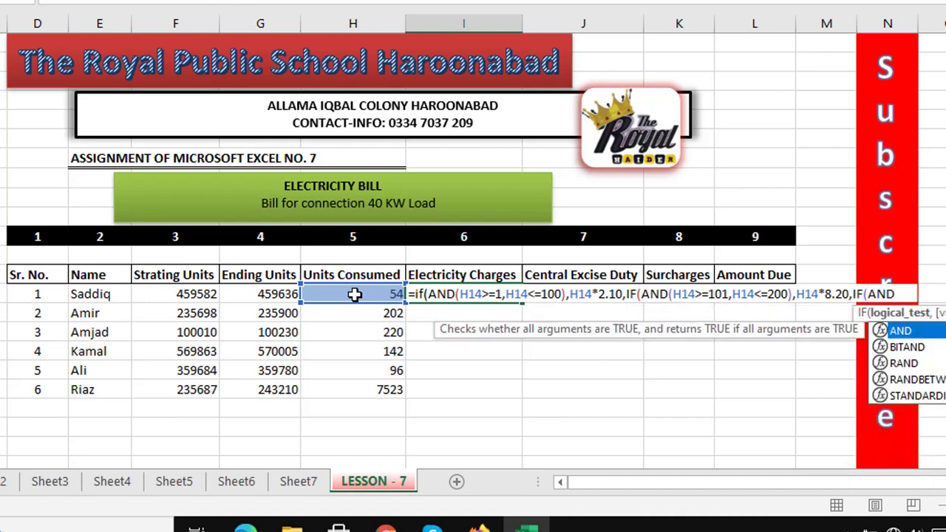
pyautogui.write('(')
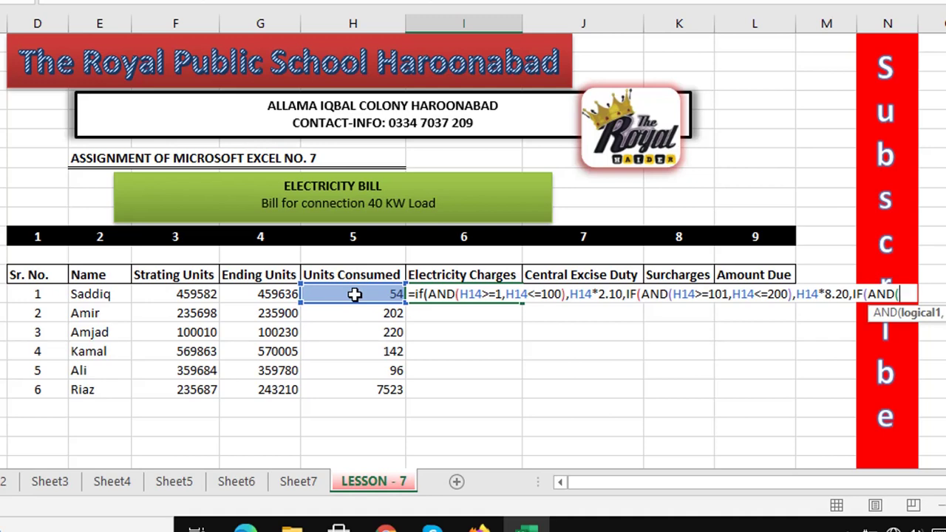
pyautogui.write('H14')
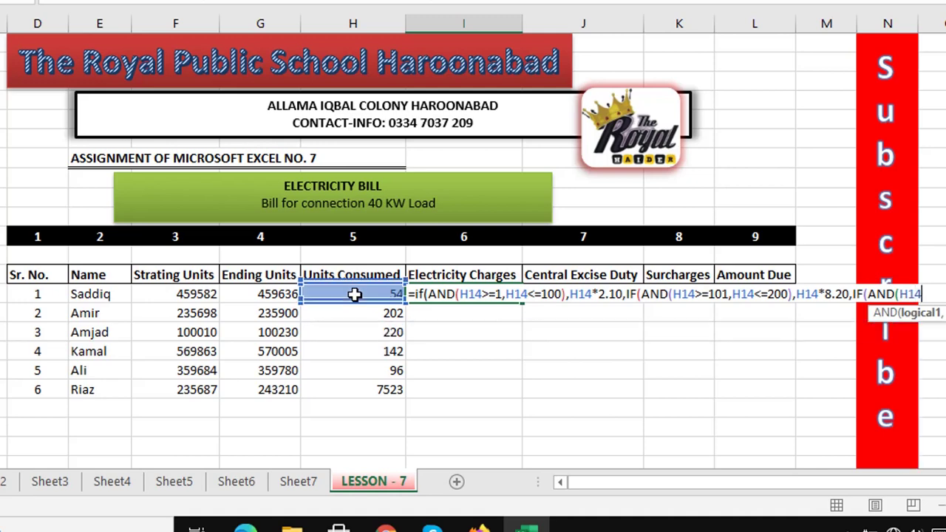
pyautogui.write('>')
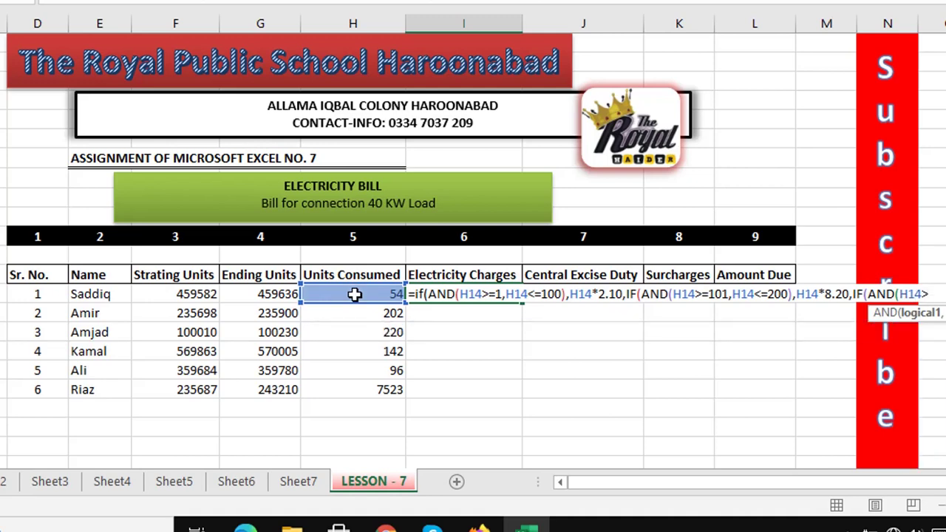
pyautogui.write('=101,H14<=2')
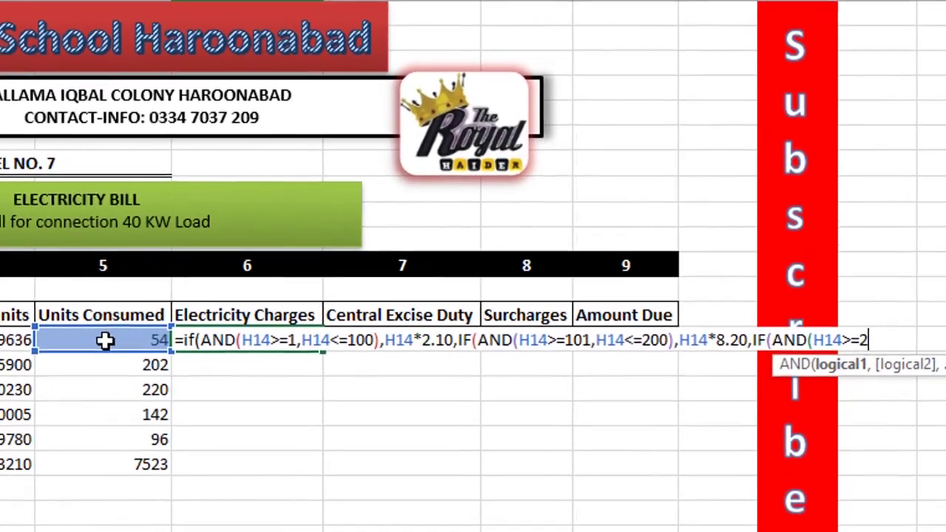
pyautogui.write('00),')
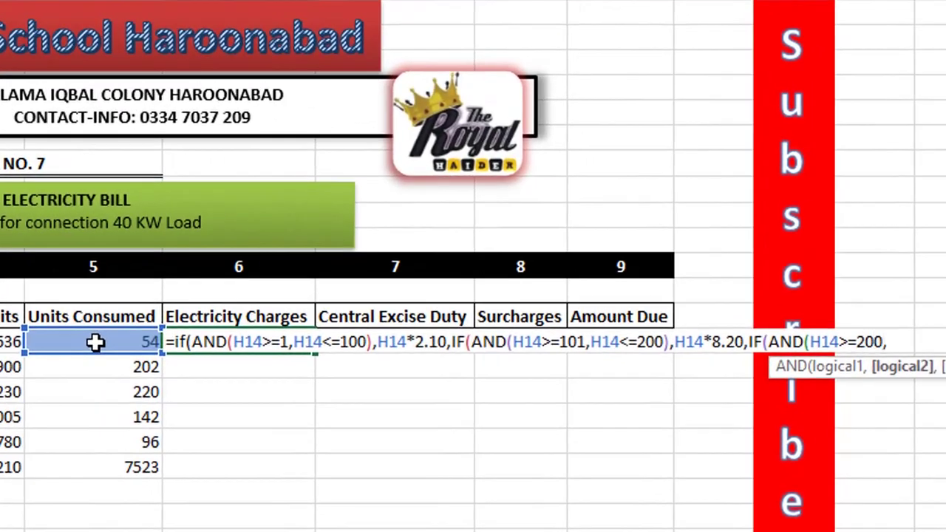
pyautogui.press('BackSpace')
pyautogui.write(')')
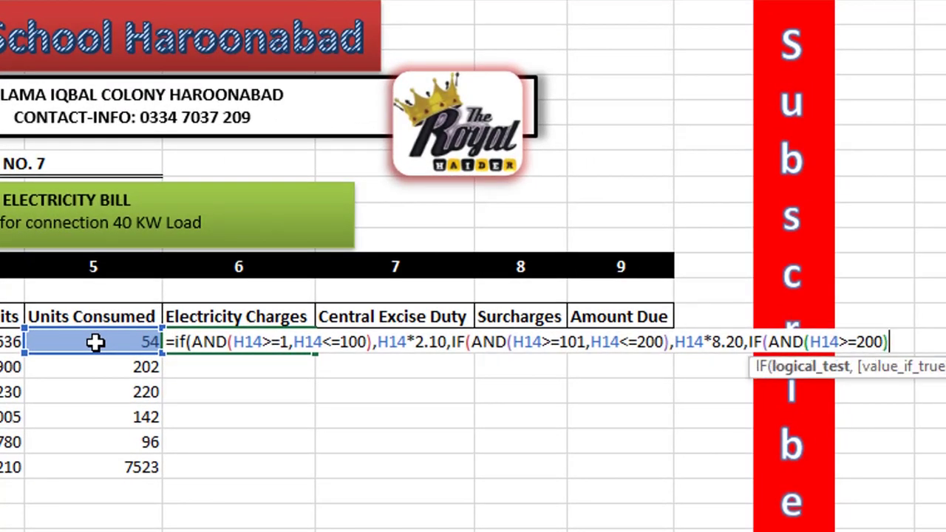
pyautogui.write(',')
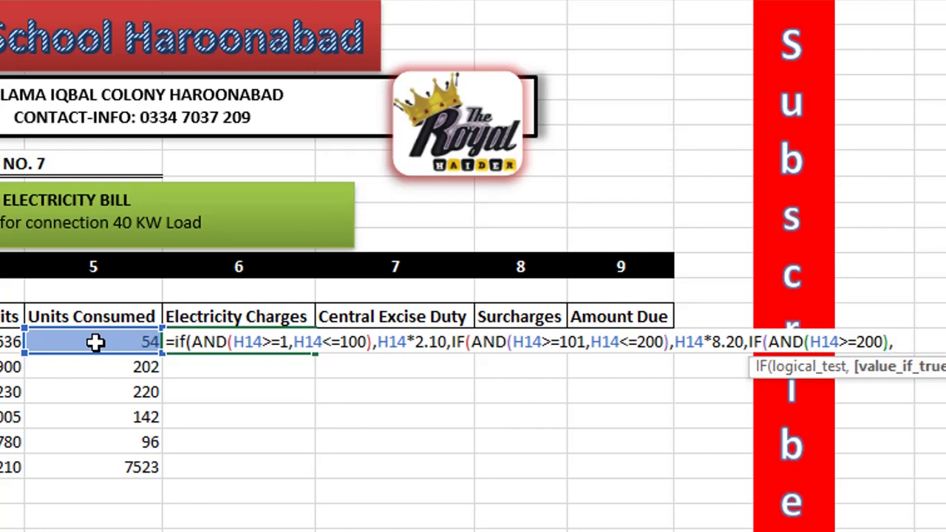
pyautogui.write('H14')
pyautogui.write('*')
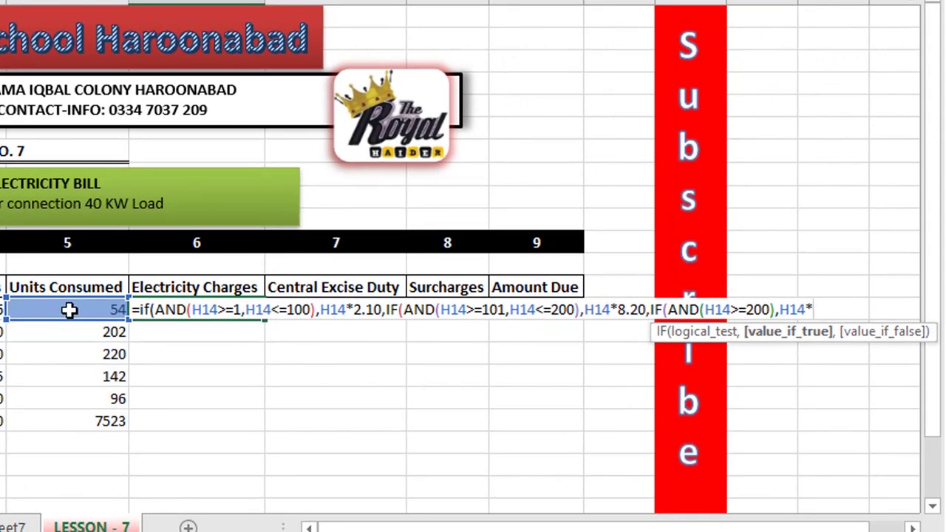
pyautogui.write('12.0')
pyautogui.write(',0')
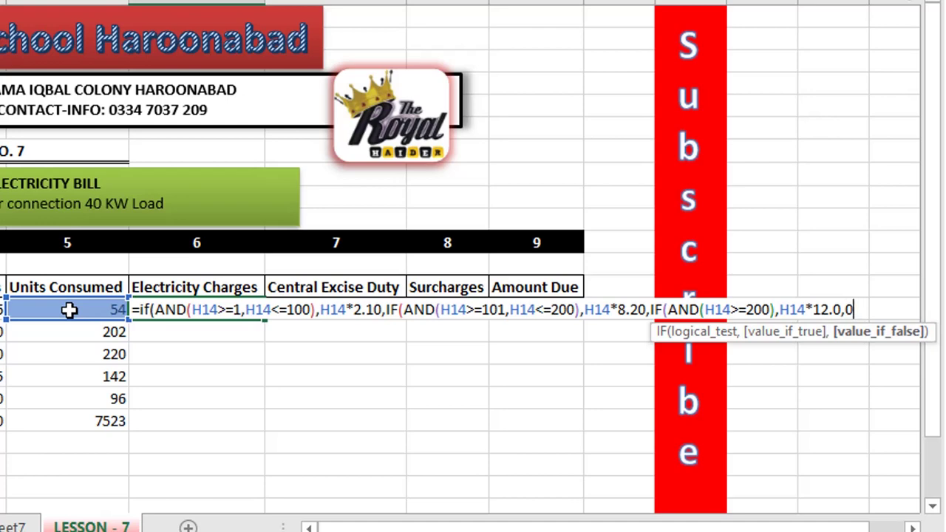
pyautogui.write(')')
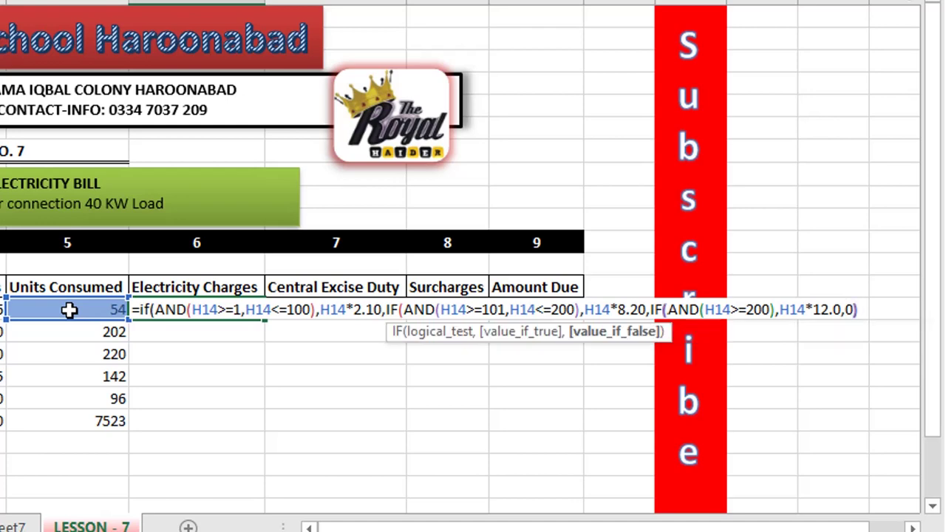
pyautogui.write('))')
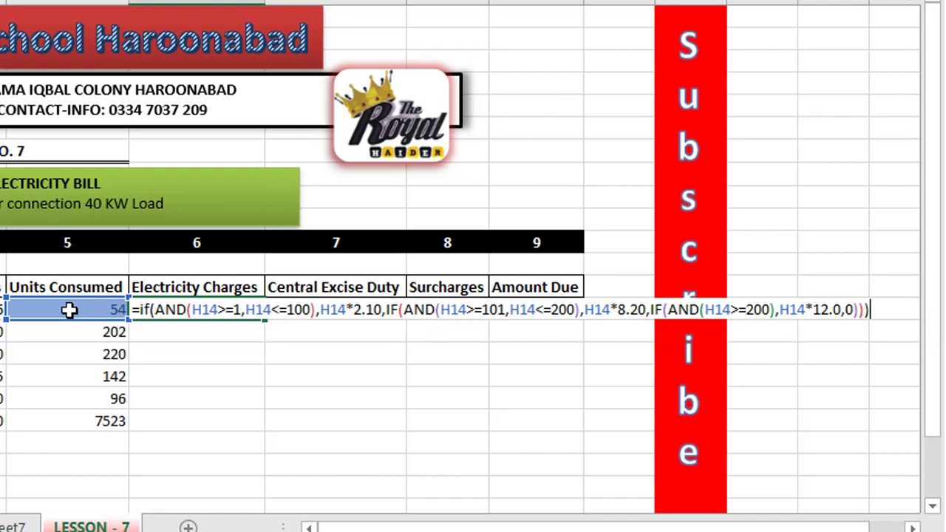
pyautogui.press('Return')
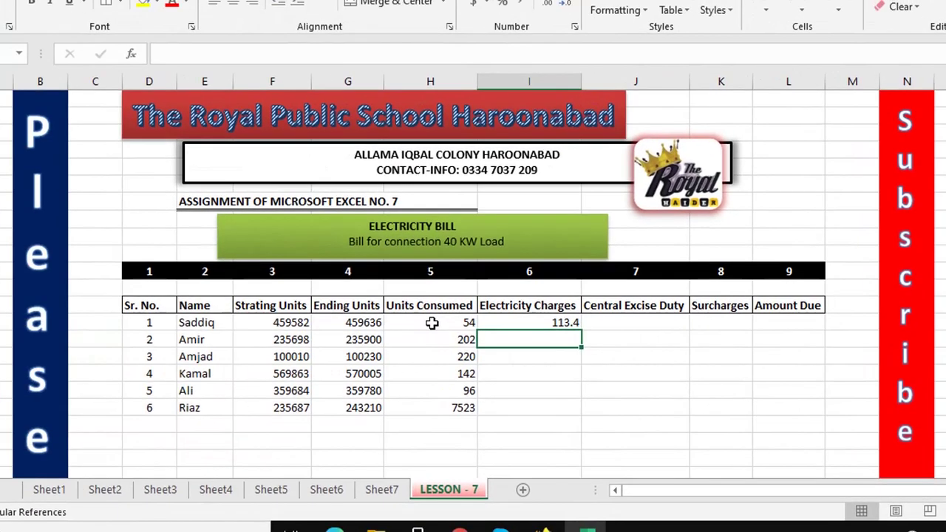
# - Reselect the 113.4 Electricity Charges cell I14 to review its formula
pyautogui.click(529, 318)
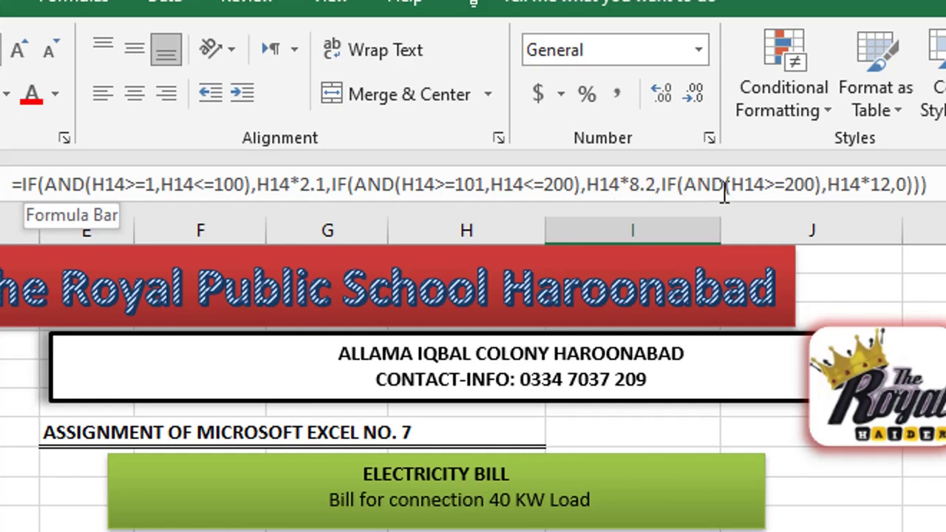
# - Change the top-tier threshold in the formula from H14>=200 to H14>=201
pyautogui.click(815, 184)
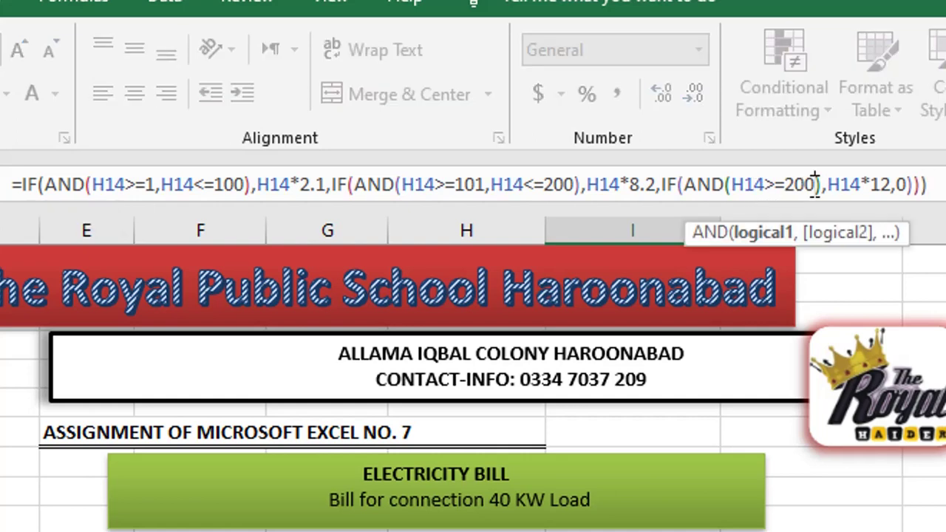
pyautogui.press('BackSpace')
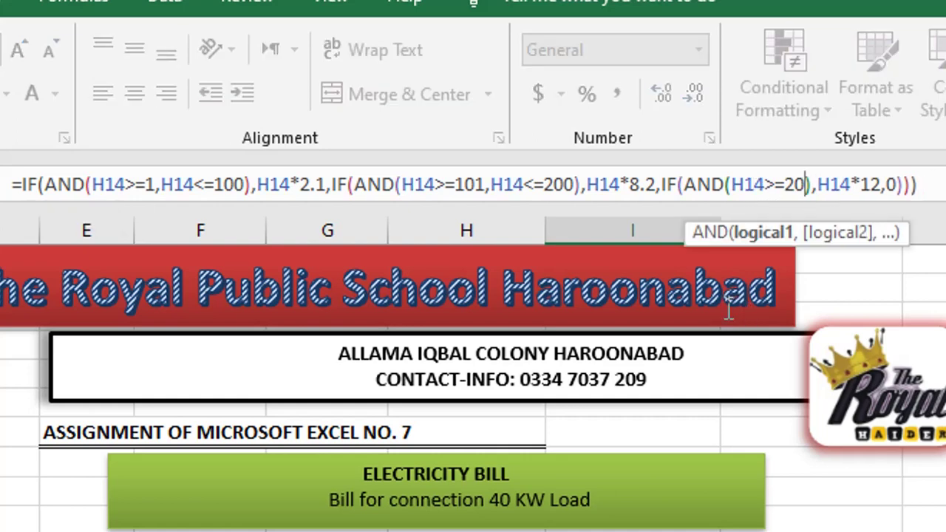
pyautogui.write('2')
pyautogui.press('Left')
pyautogui.press('Delete')
pyautogui.write('1')
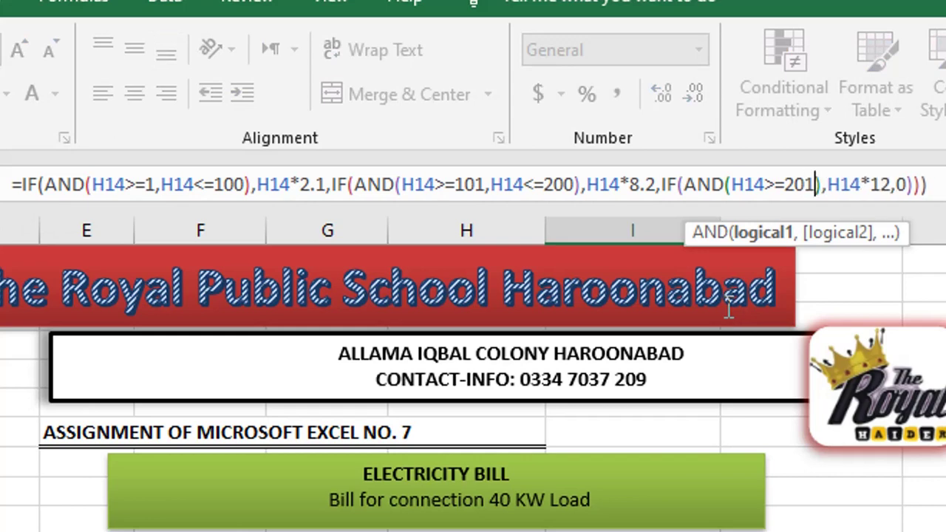
pyautogui.press('Return')
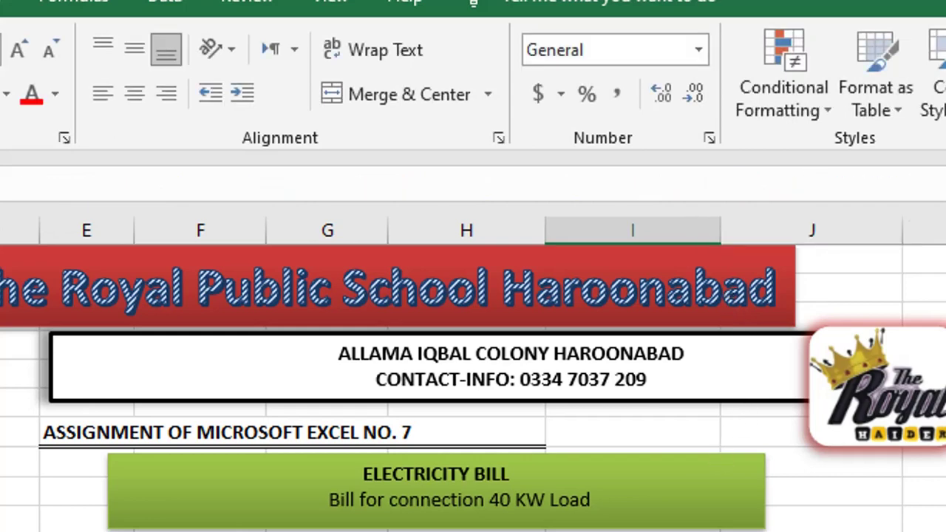
# - Adjust the top-tier rate, then fill the charges formula down to all six customers (113.4 to 90276)
pyautogui.press('Up')
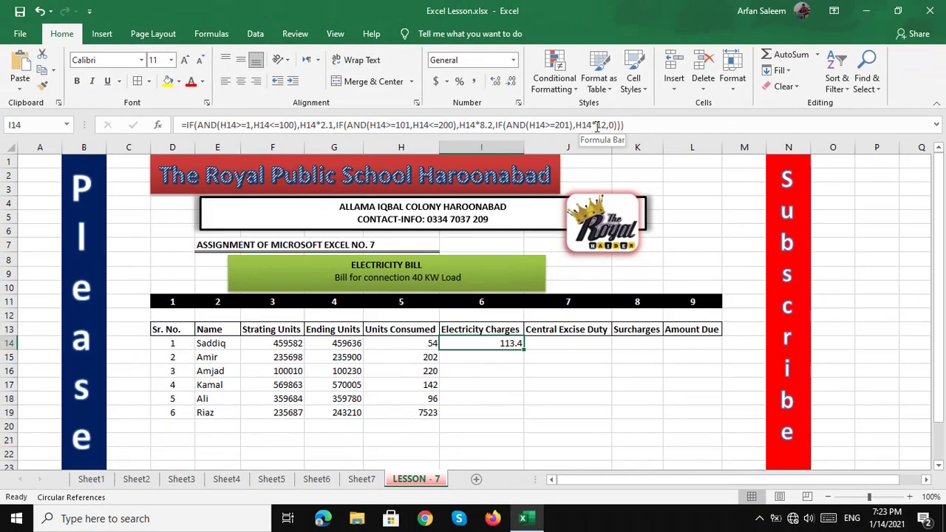
pyautogui.click(612, 126)
pyautogui.write('0')
pyautogui.hotkey('ctrl', 'Return')
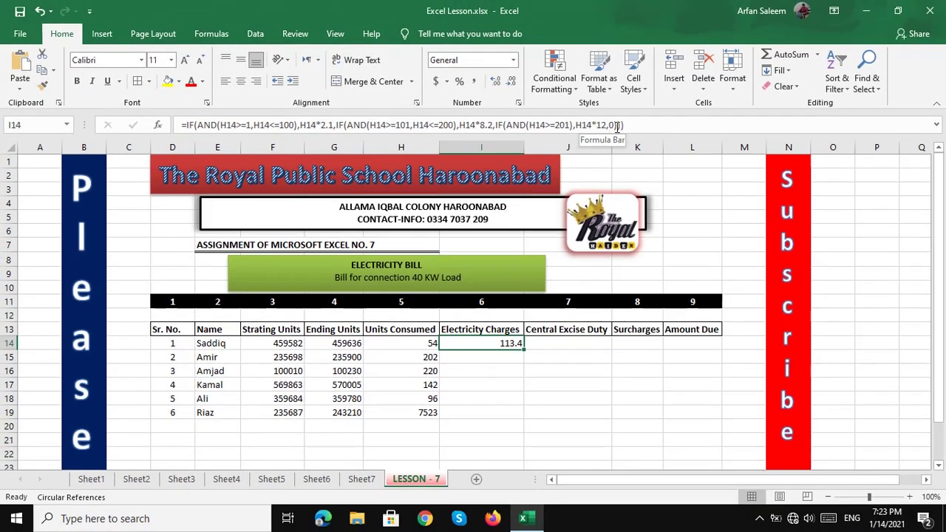
pyautogui.click(499, 358)
pyautogui.click(510, 343)
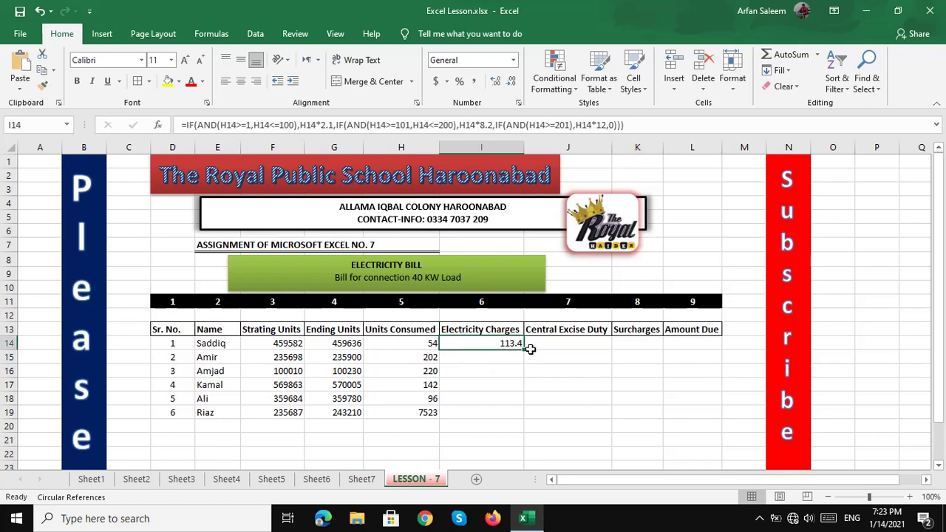
pyautogui.moveTo(525, 351); pyautogui.dragTo(538, 414)
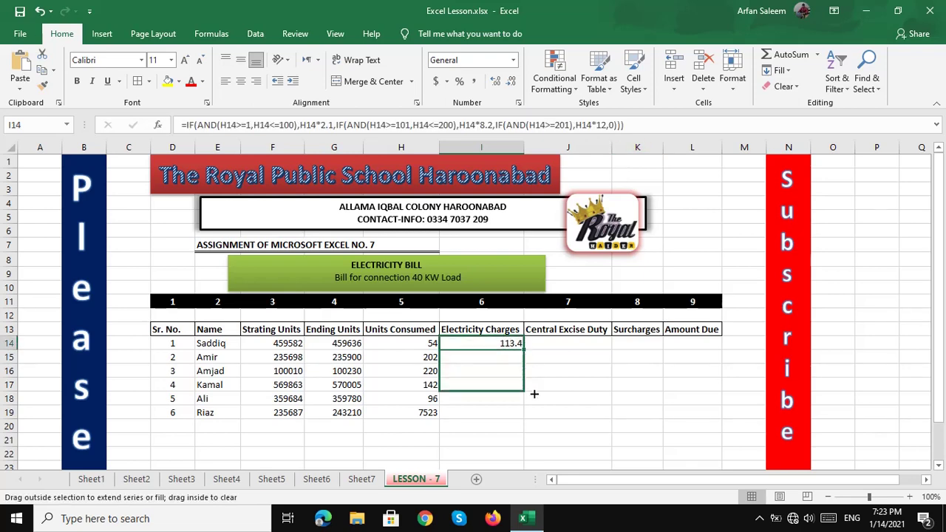
# - Select the first Central Excise Duty cell, J14
pyautogui.click(563, 343)
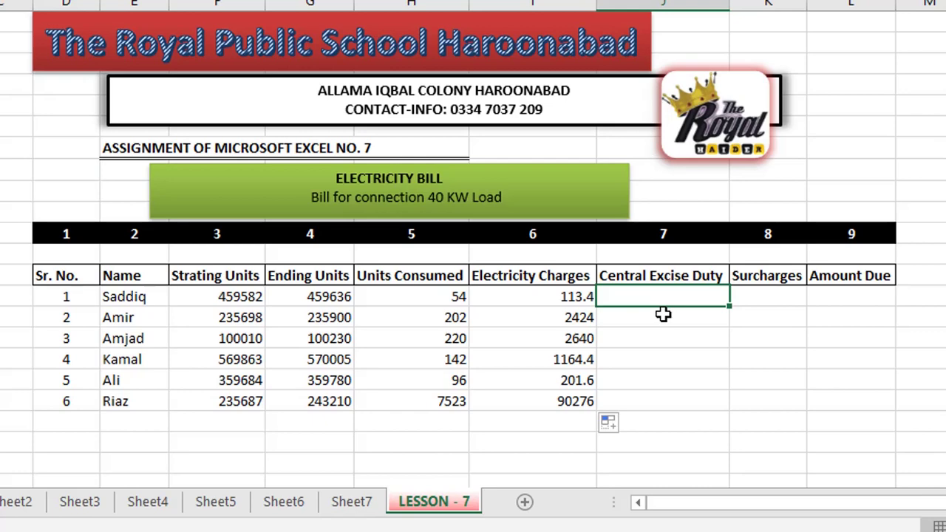
# - Enter =I14*7% in J14 and fill it down to J19, giving 7.938 to 6319.32
pyautogui.click(540, 296)
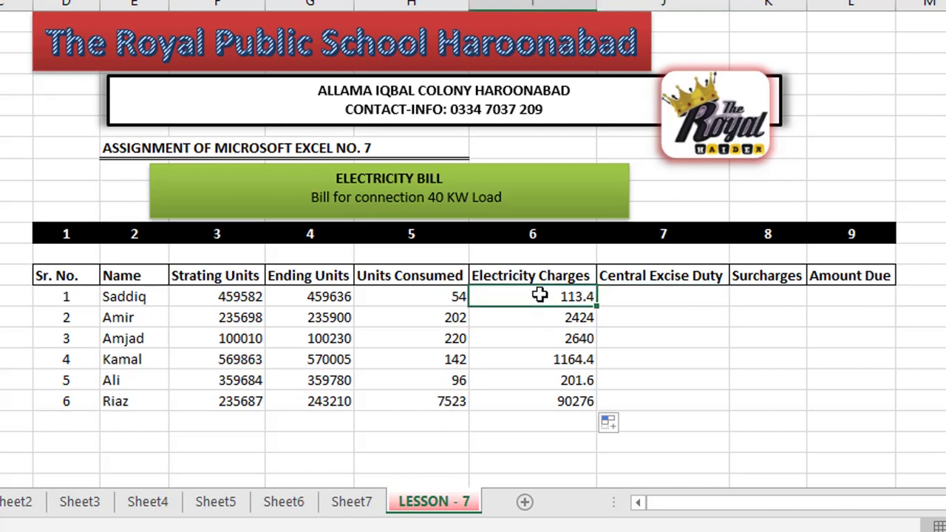
pyautogui.click(648, 294)
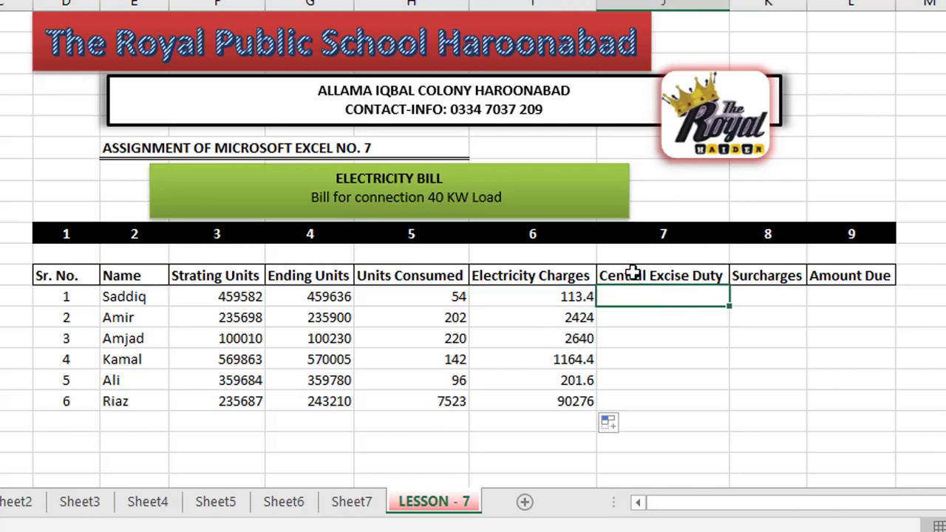
pyautogui.write('=')
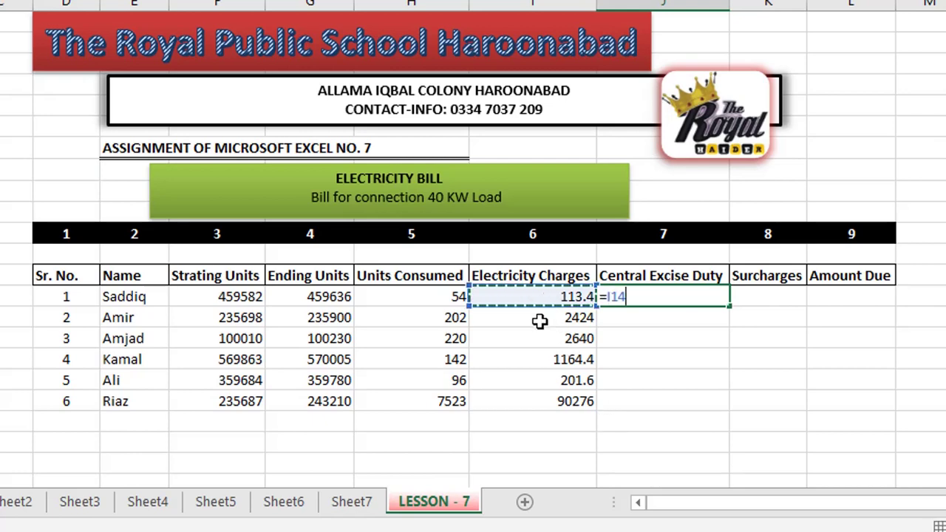
pyautogui.write('*7')
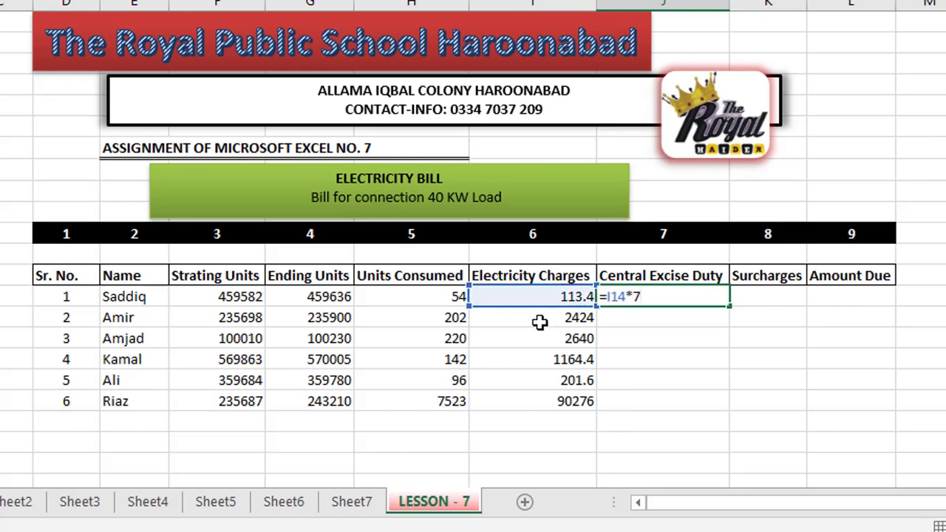
pyautogui.write('%')
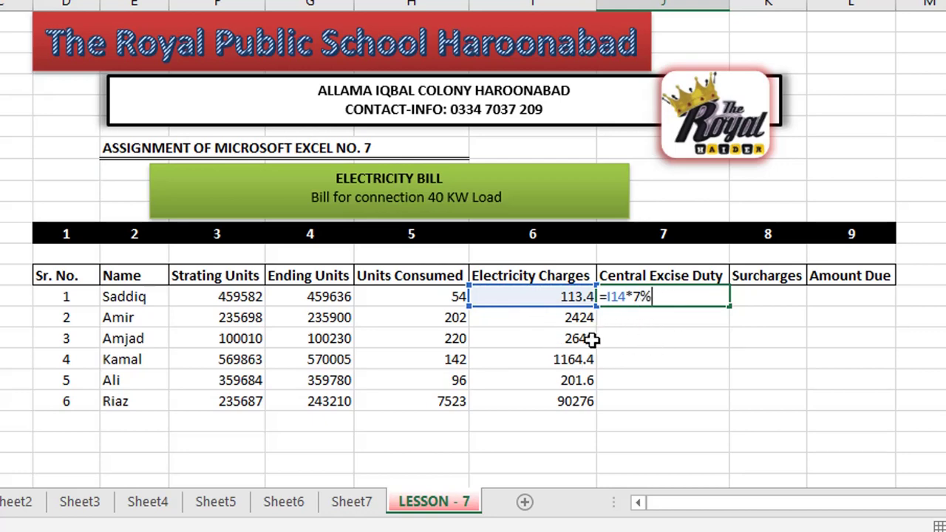
pyautogui.press('Return')
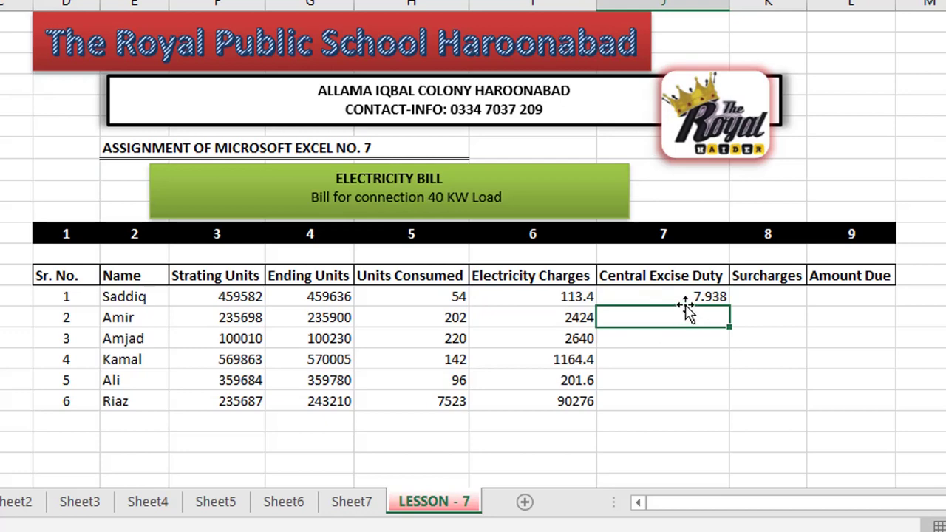
pyautogui.click(683, 299)
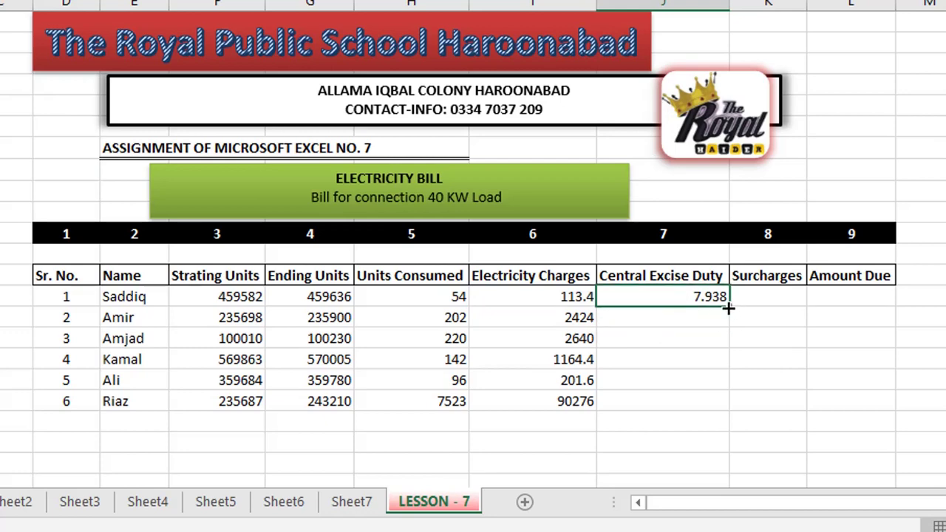
pyautogui.moveTo(728, 307); pyautogui.dragTo(739, 411)
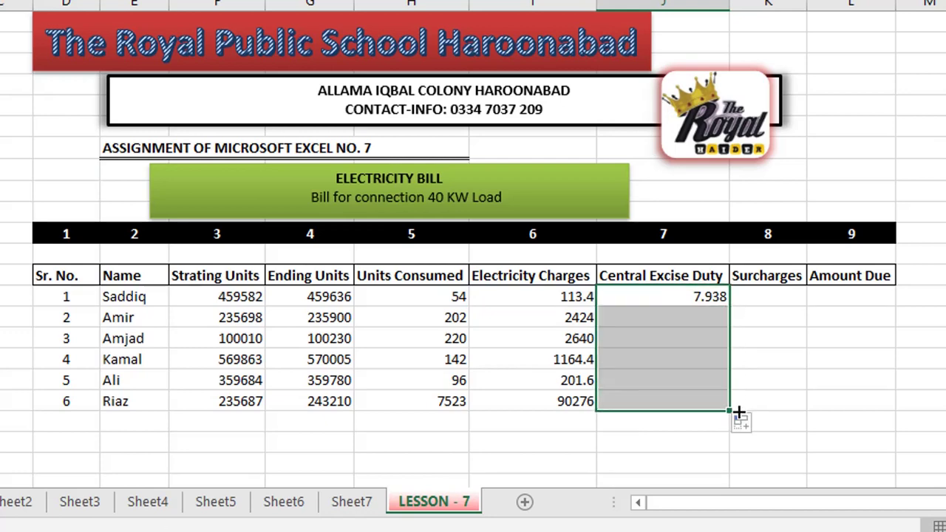
pyautogui.click(781, 298)
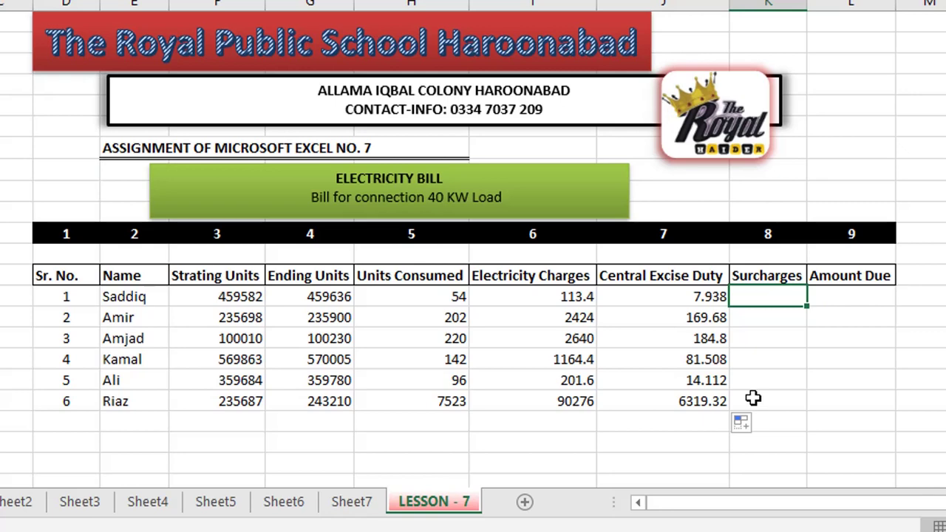
# - Enter =I14*15% in K14 and fill it down to K19, giving 17.01 to 13541.4
pyautogui.write('=')
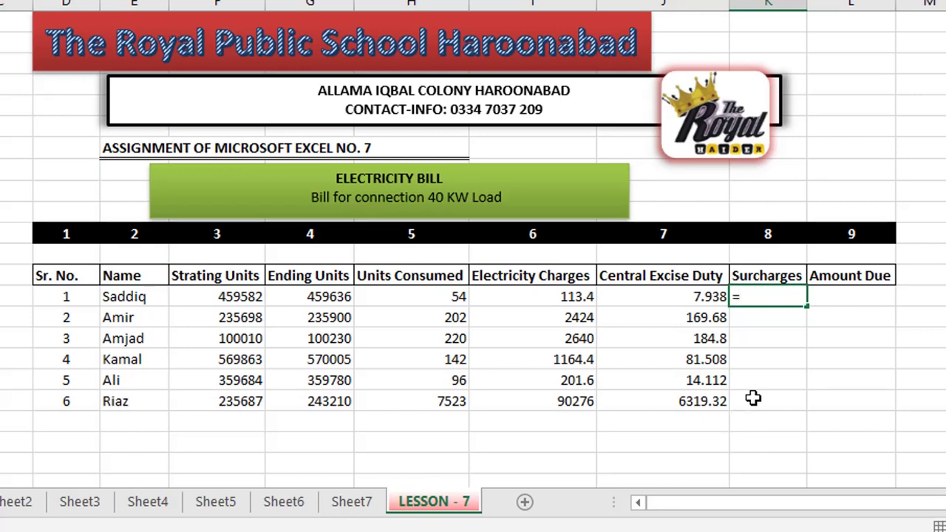
pyautogui.click(566, 296)
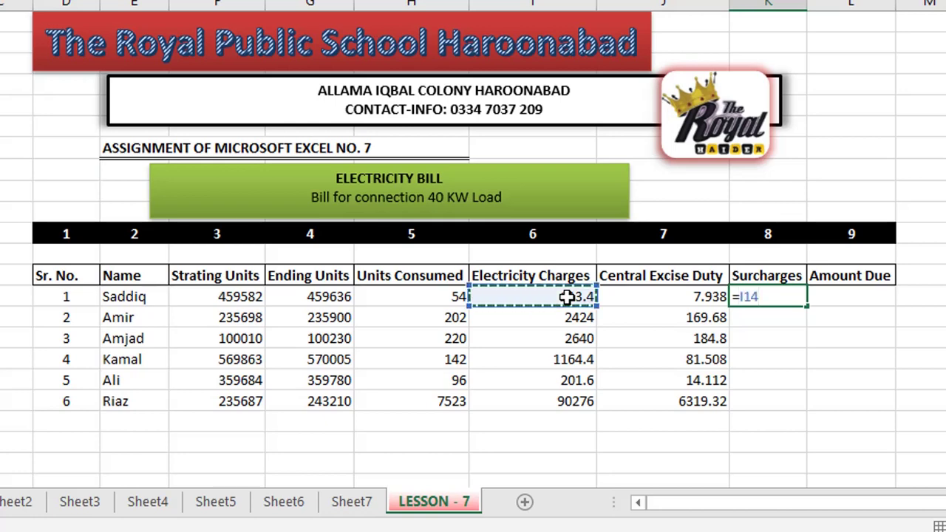
pyautogui.write('*15')
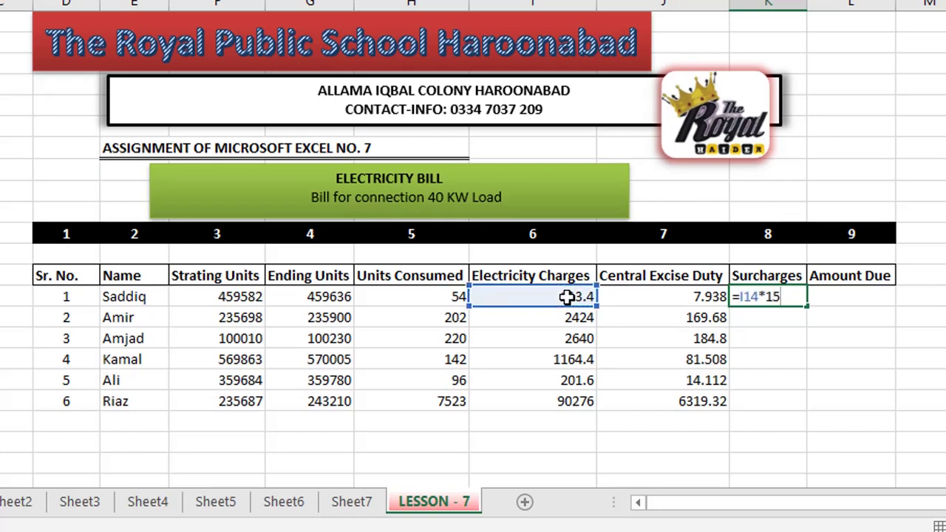
pyautogui.write('%')
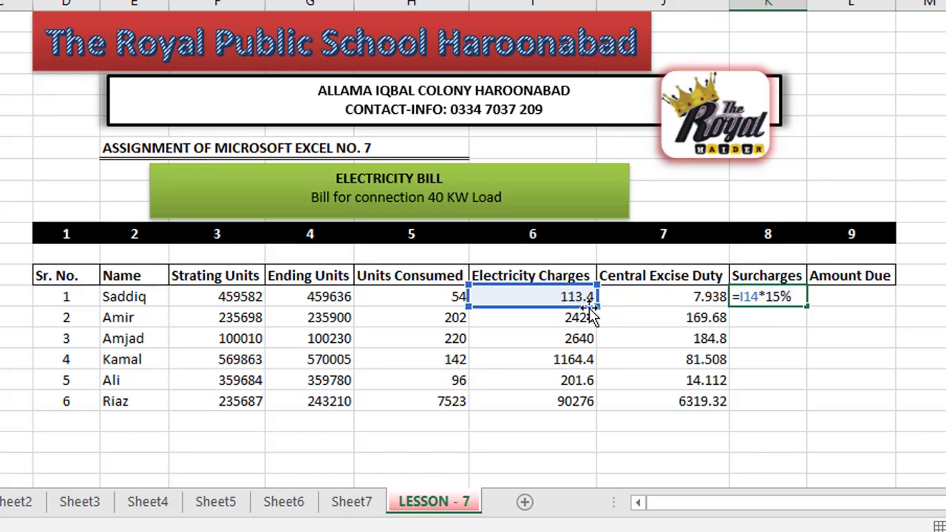
pyautogui.press('Return')
pyautogui.click(792, 296)
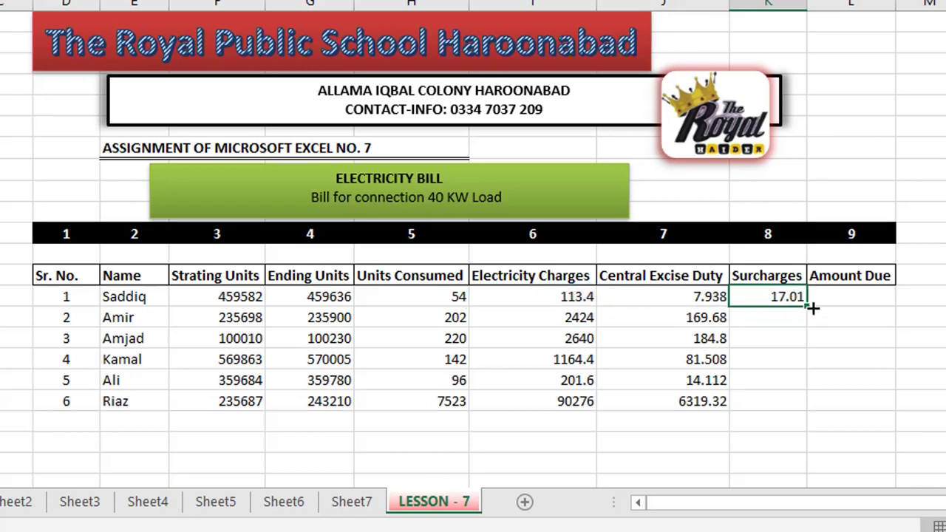
pyautogui.moveTo(809, 306); pyautogui.dragTo(821, 406)
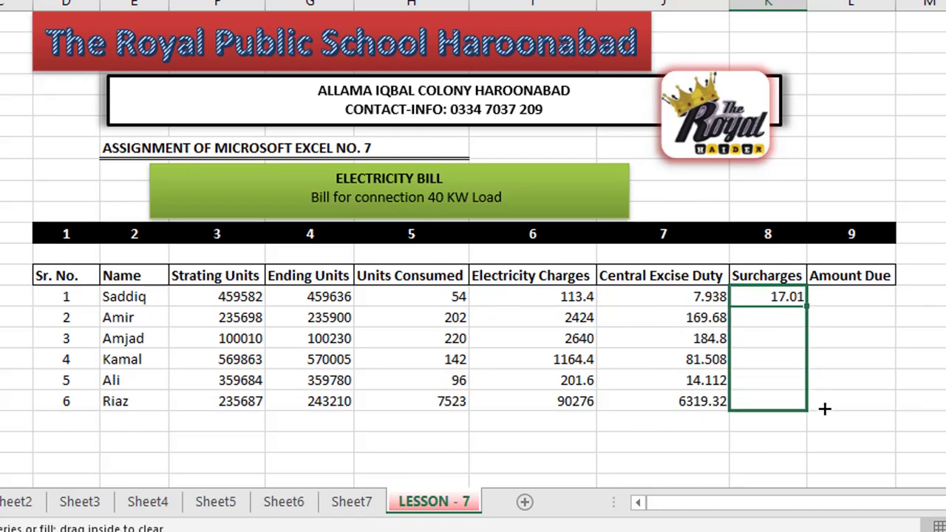
pyautogui.click(857, 295)
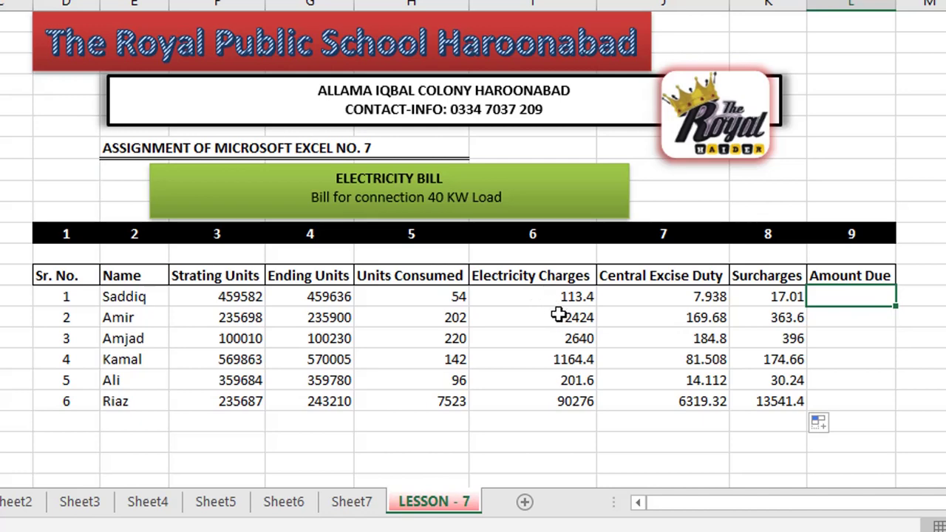
# - Enter =I14+J14+K14 in L14 for the first Amount Due of 138.348
pyautogui.write('=')
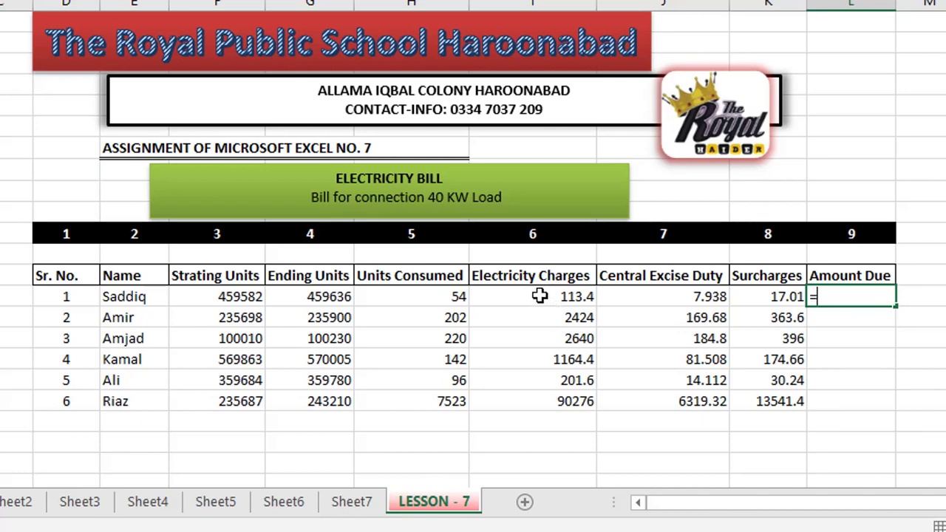
pyautogui.click(539, 295)
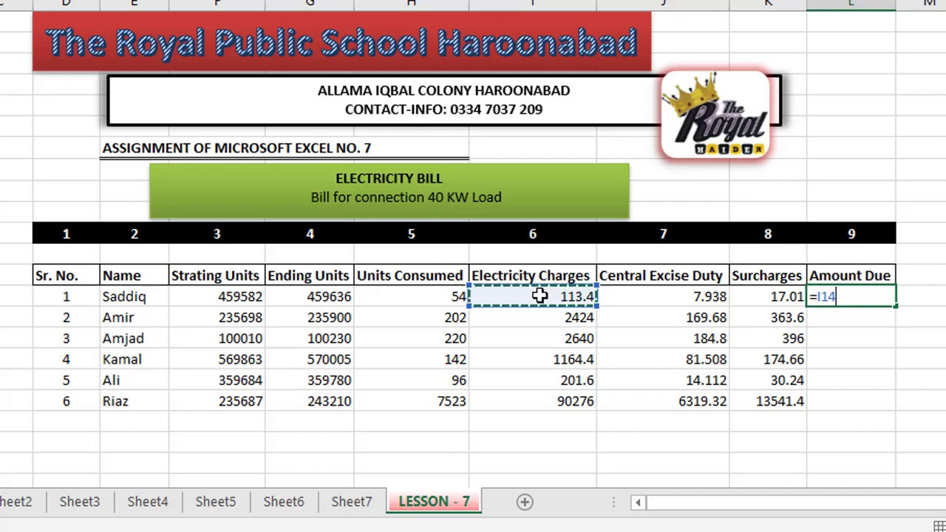
pyautogui.write('+')
pyautogui.click(669, 297)
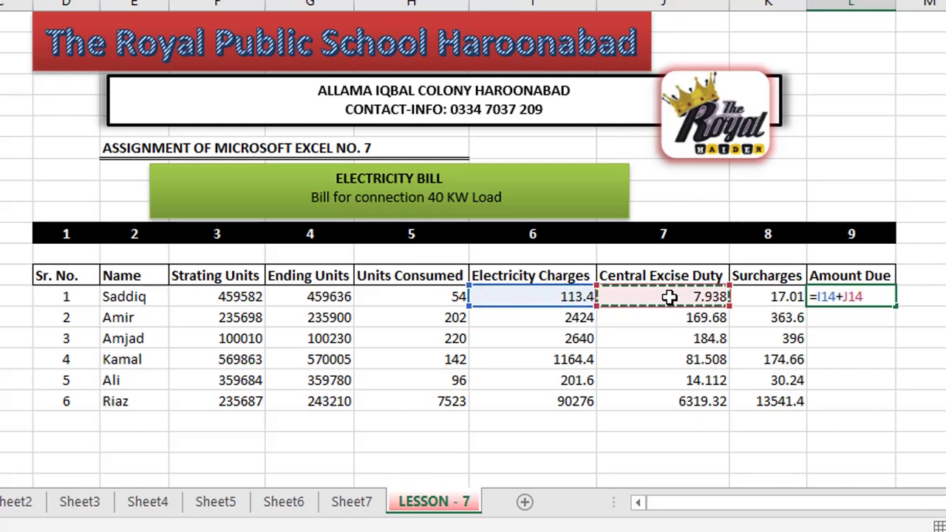
pyautogui.write('+')
pyautogui.click(756, 296)
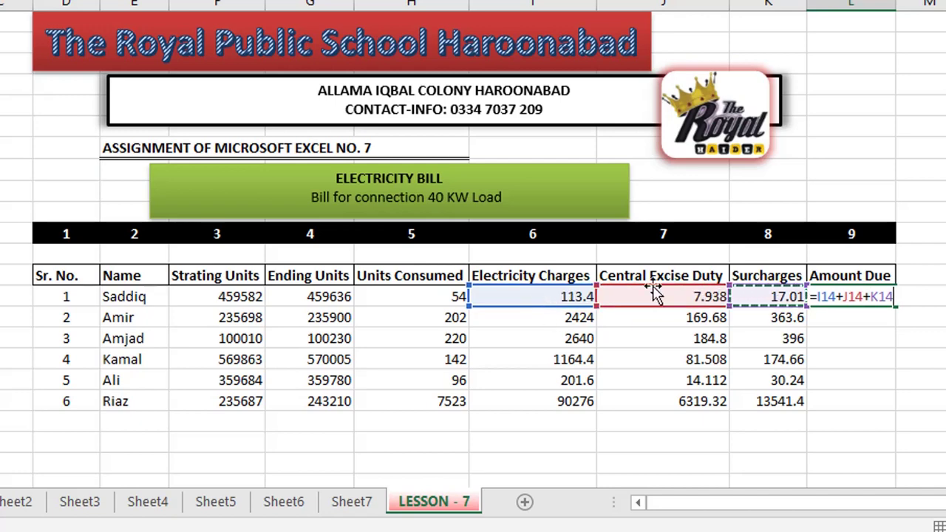
pyautogui.press('Return')
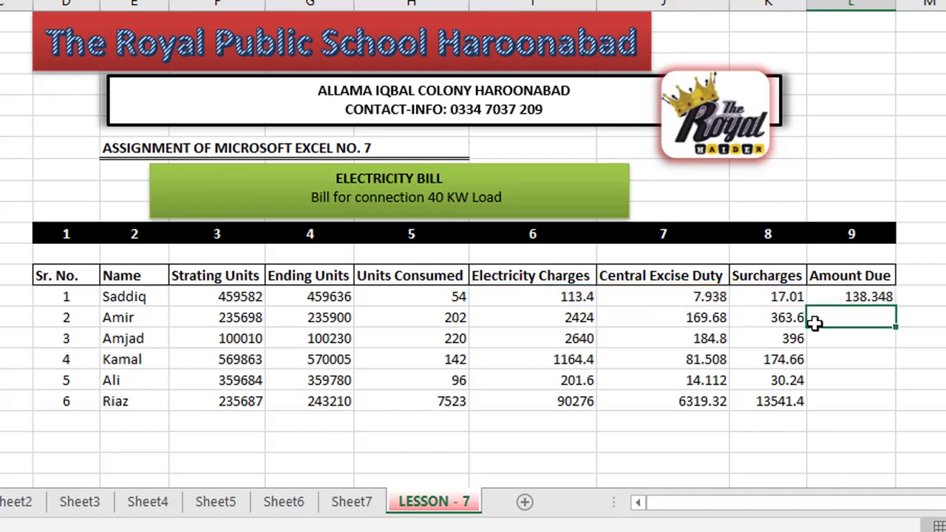
# - Fill the Amount Due formula down to L19, reaching 110136.72
pyautogui.click(876, 297)
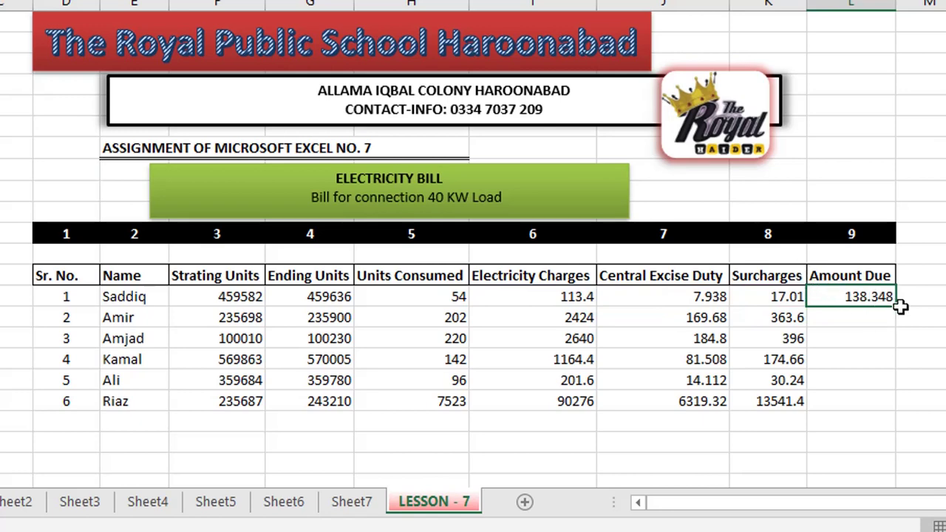
pyautogui.moveTo(895, 307); pyautogui.dragTo(905, 397)
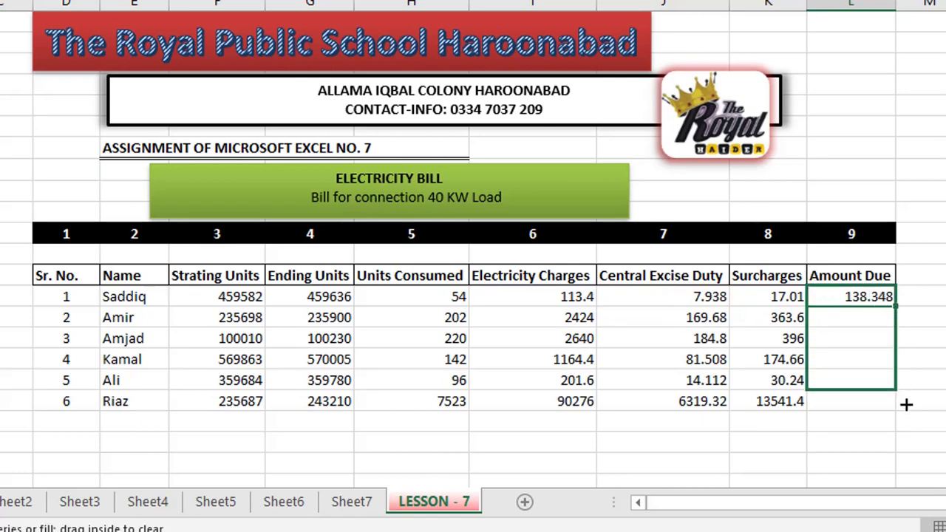
pyautogui.moveTo(904, 398); pyautogui.dragTo(906, 411)
pyautogui.click(655, 414)
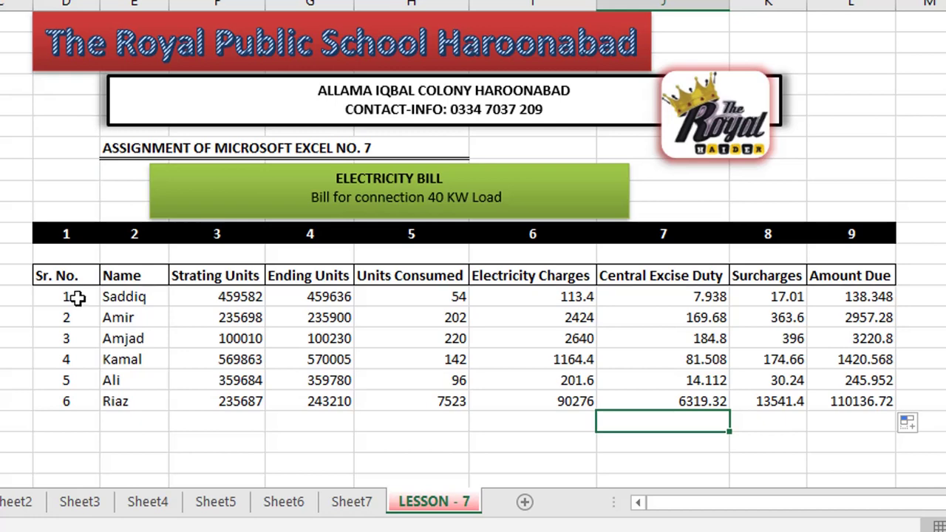
pyautogui.moveTo(78, 297)
pyautogui.mouseDown()
pyautogui.moveTo(362, 355)
pyautogui.moveTo(842, 403)
pyautogui.moveTo(71, 299)
pyautogui.mouseUp()
# - Select the header row D13:L13, Sr. No. through Amount Due, and fill it blue
pyautogui.click(833, 399)
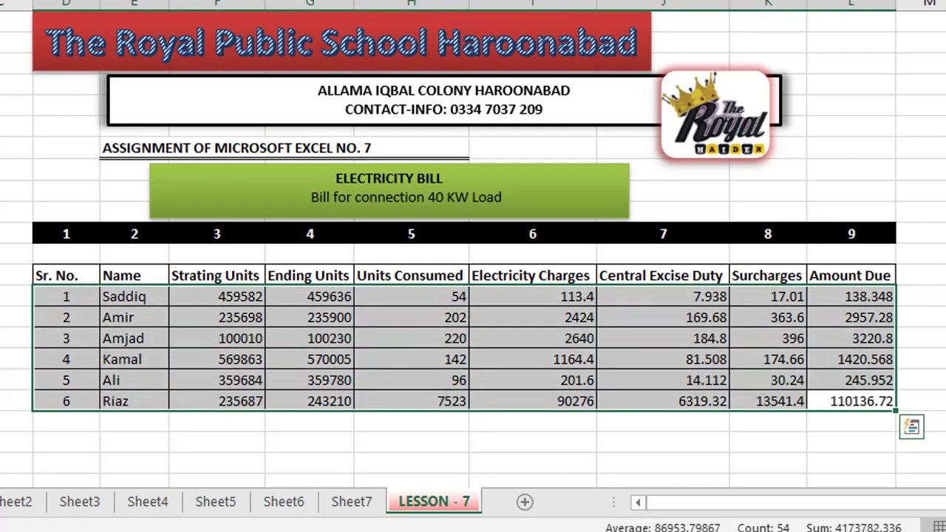
pyautogui.click(404, 296)
pyautogui.moveTo(92, 275); pyautogui.dragTo(850, 275)
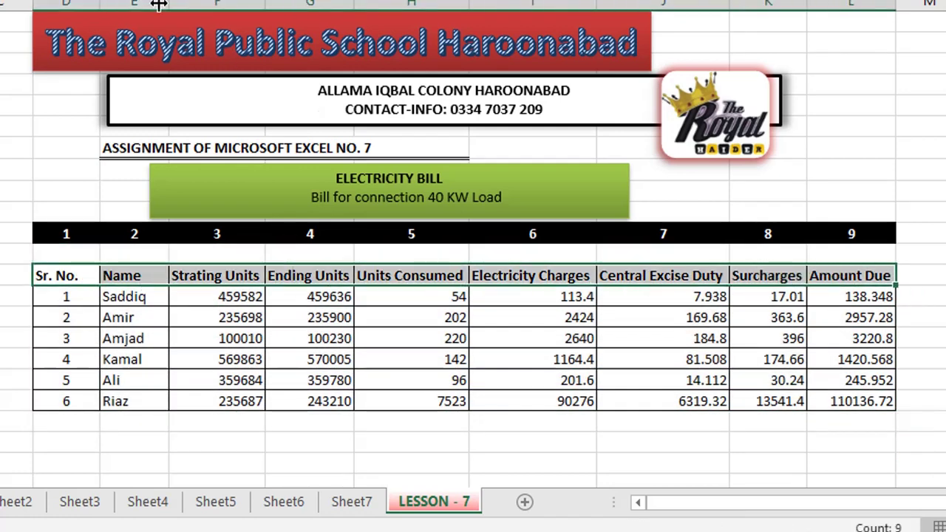
pyautogui.click(159, 4)
pyautogui.click(115, 11)
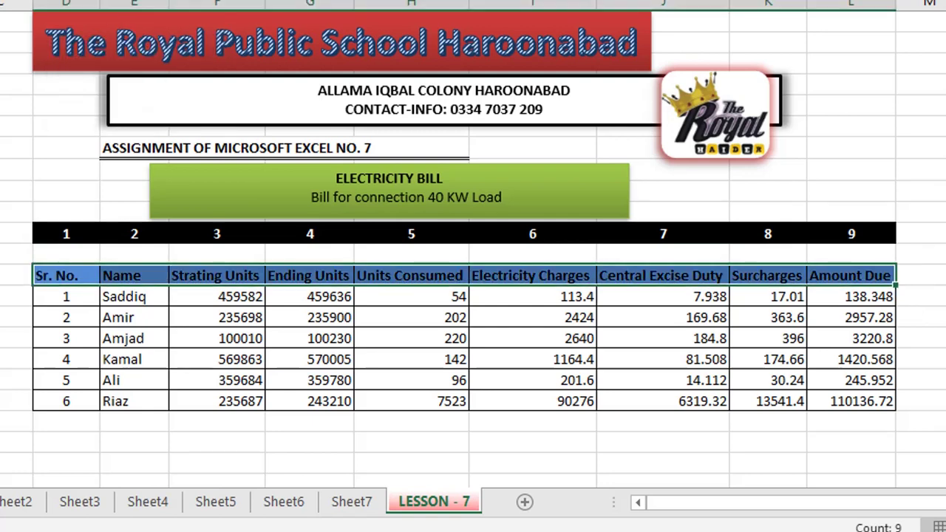
# - Fill Sr. No. light green, Name dark blue, Strating Units orange and Ending Units dark grey
pyautogui.moveTo(62, 303); pyautogui.dragTo(73, 399)
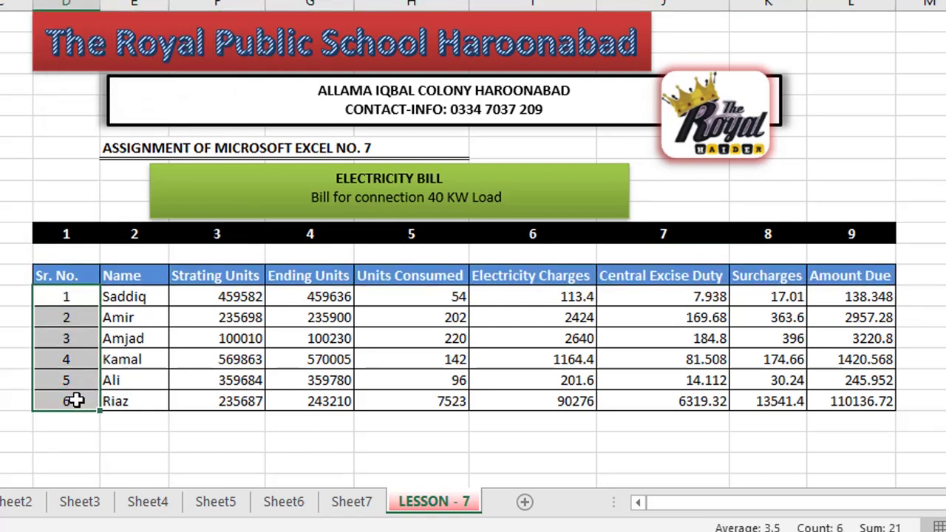
pyautogui.click(82, 3)
pyautogui.click(173, 11)
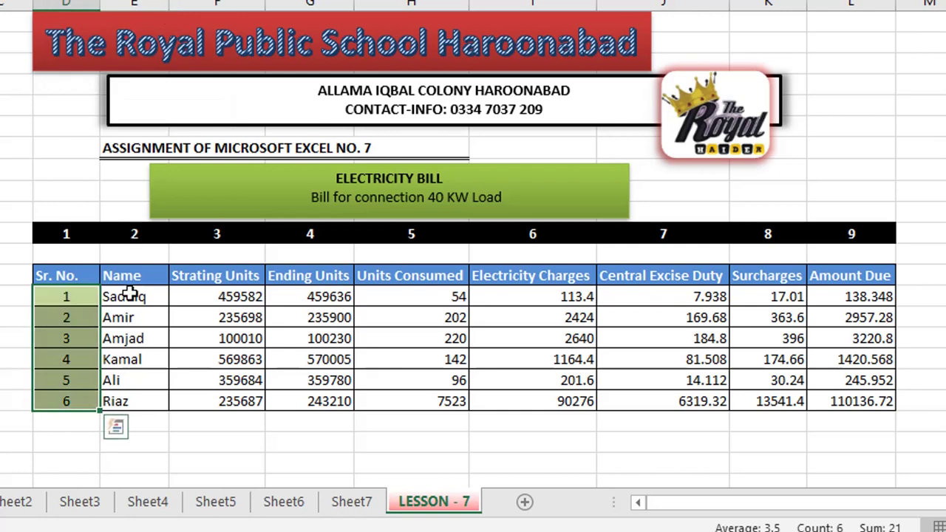
pyautogui.moveTo(122, 296); pyautogui.dragTo(122, 401)
pyautogui.click(81, 2)
pyautogui.click(135, 14)
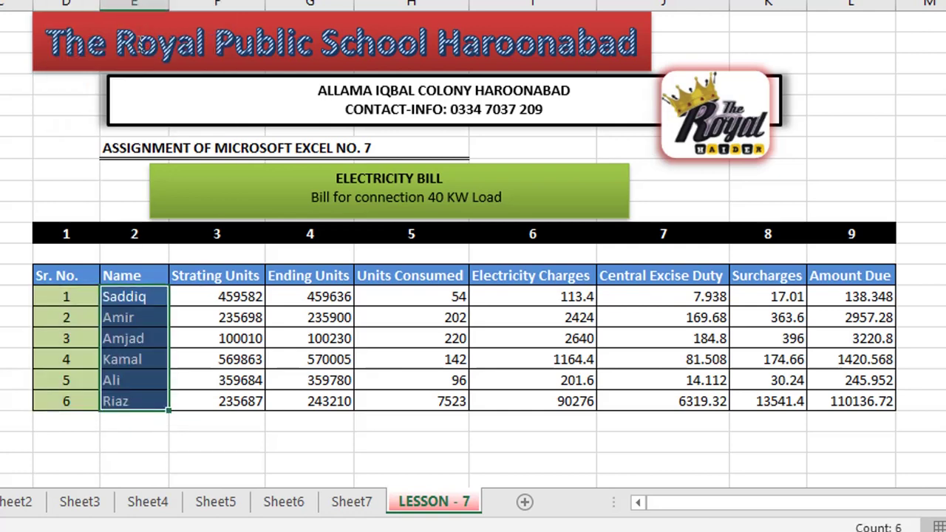
pyautogui.moveTo(222, 296); pyautogui.dragTo(218, 401)
pyautogui.click(81, 2)
pyautogui.click(216, 11)
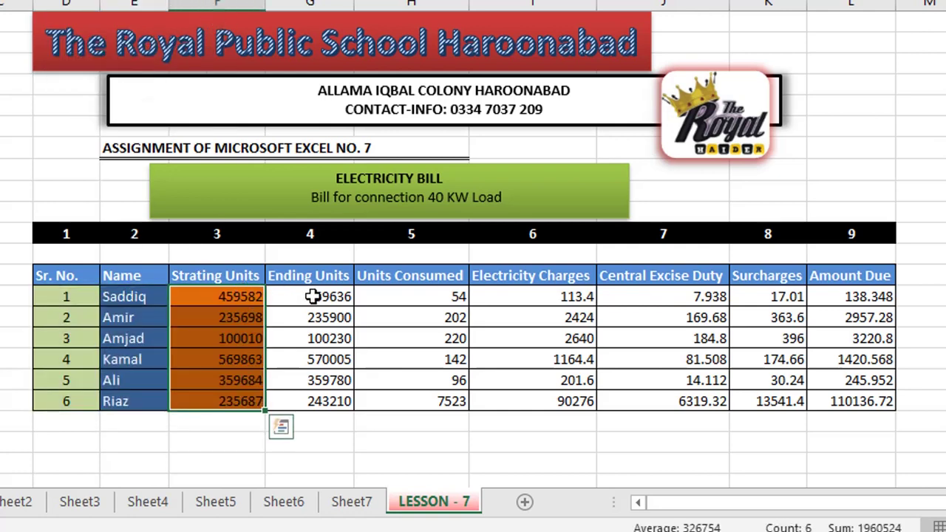
pyautogui.moveTo(314, 296); pyautogui.dragTo(310, 401)
pyautogui.click(81, 2)
pyautogui.click(92, 9)
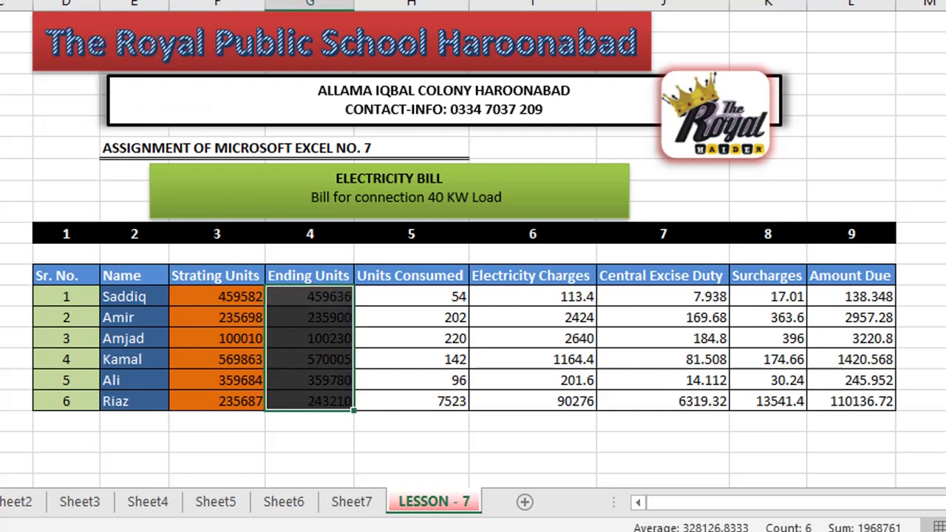
# - Fill Units Consumed teal, Electricity Charges purple, Central Excise Duty pink and Surcharges yellow
pyautogui.moveTo(405, 296); pyautogui.dragTo(411, 401)
pyautogui.click(81, 2)
pyautogui.click(200, 10)
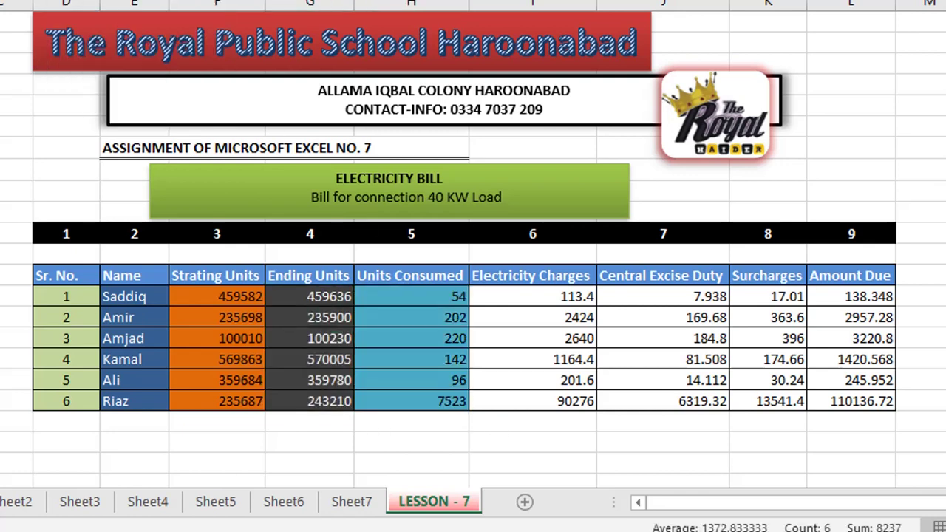
pyautogui.moveTo(532, 296); pyautogui.dragTo(535, 401)
pyautogui.click(82, 3)
pyautogui.click(184, 17)
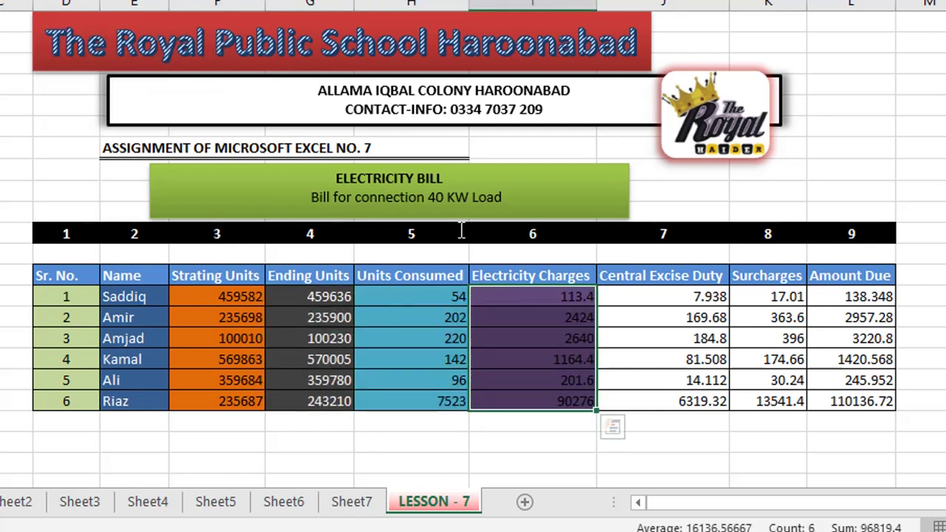
pyautogui.moveTo(663, 296); pyautogui.dragTo(663, 401)
pyautogui.click(81, 2)
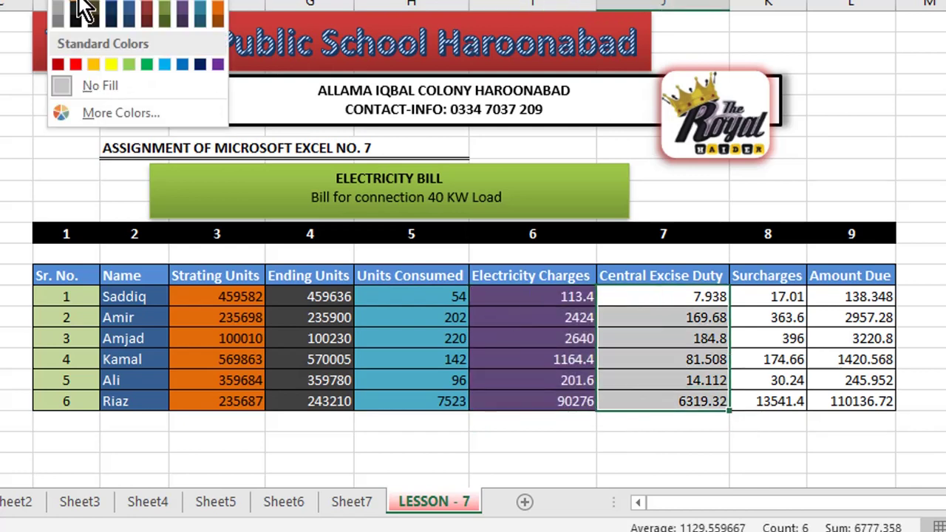
pyautogui.click(217, 10)
pyautogui.moveTo(767, 297); pyautogui.dragTo(767, 401)
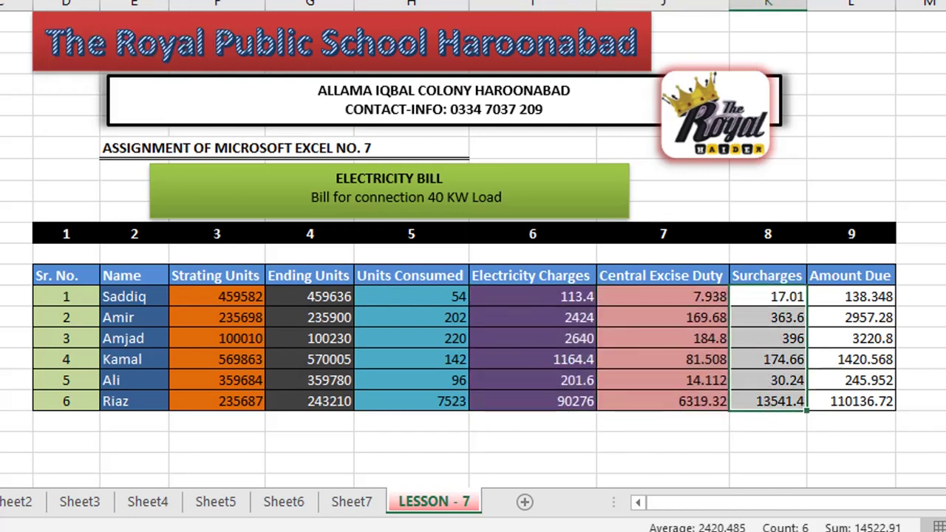
pyautogui.click(81, 2)
pyautogui.click(117, 54)
# - Fill the Amount Due values red
pyautogui.moveTo(850, 296); pyautogui.dragTo(860, 401)
pyautogui.click(81, 2)
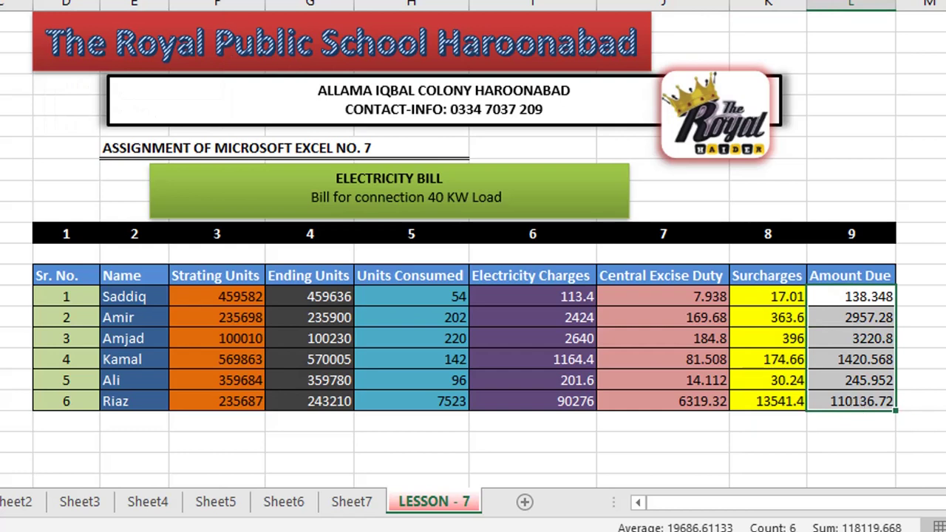
pyautogui.click(72, 63)
pyautogui.click(293, 366)
pyautogui.click(245, 440)
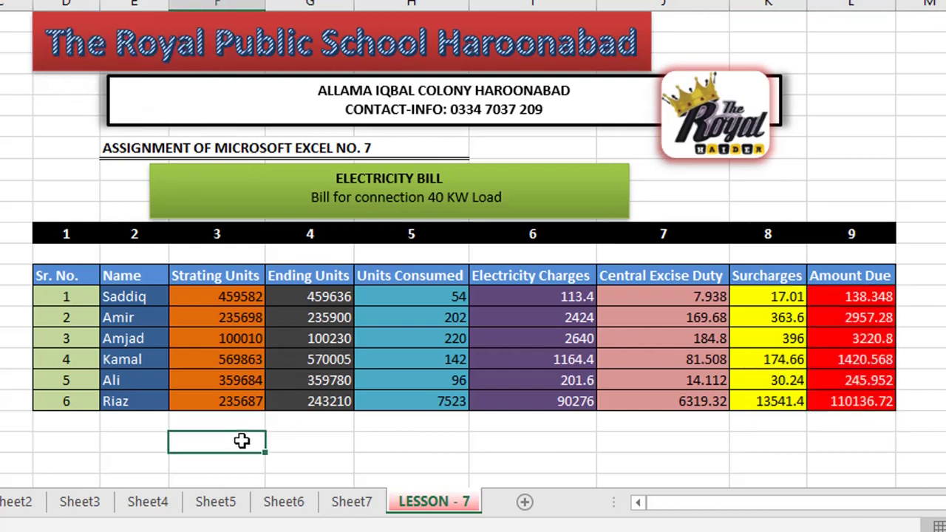
pyautogui.scroll(-1, 520, 384)
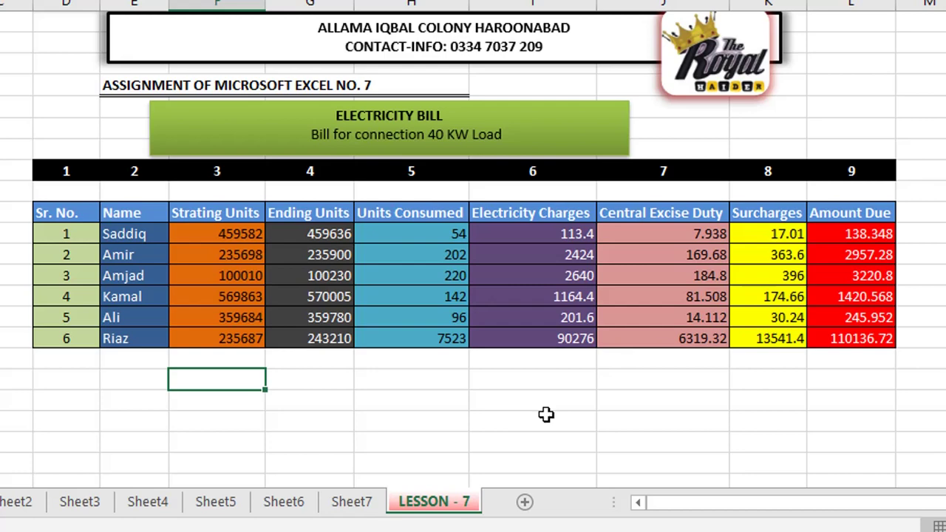
pyautogui.scroll(1, 543, 413)
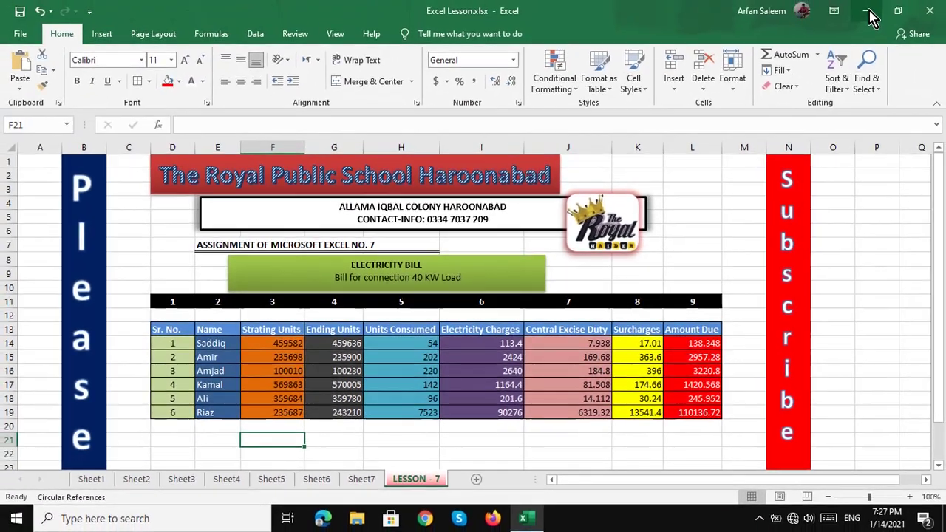
# - Minimise the Excel window to reveal the Windows desktop
pyautogui.click(871, 15)
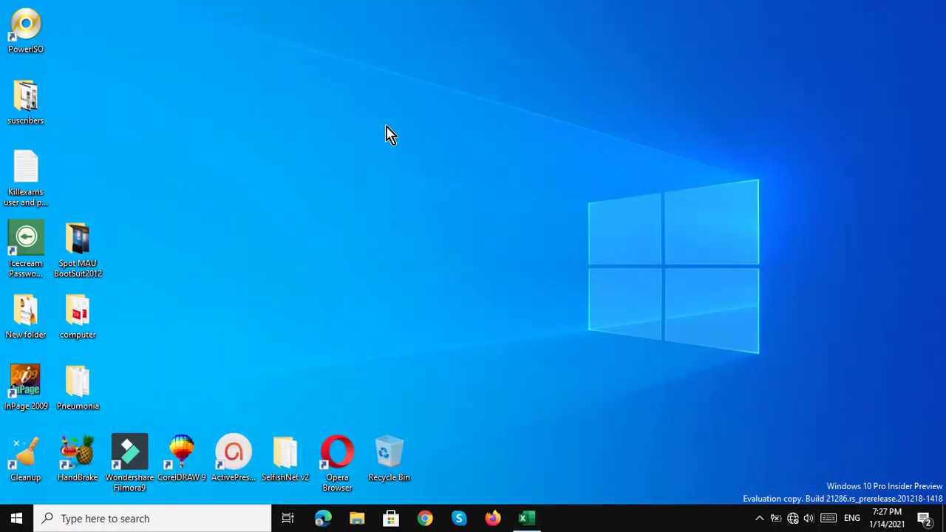